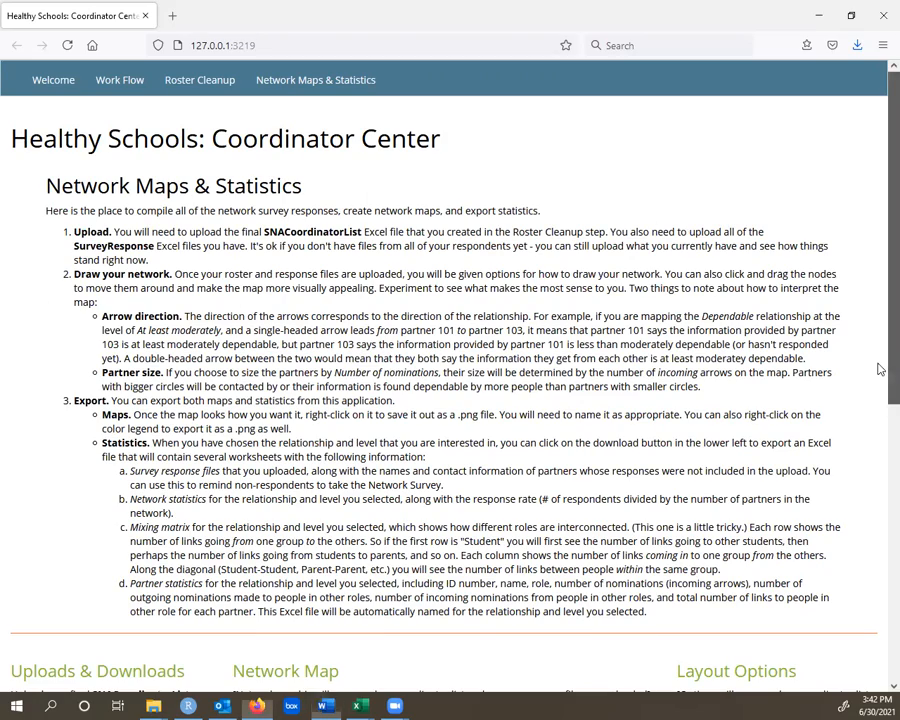
- Show the 02_RosterCleanUp folder in File Explorer and review the contents of SNACoordinatorList.xlsx in Excel
scroll(878, 368, "down", 5)
scroll(880, 602, "down", 2)
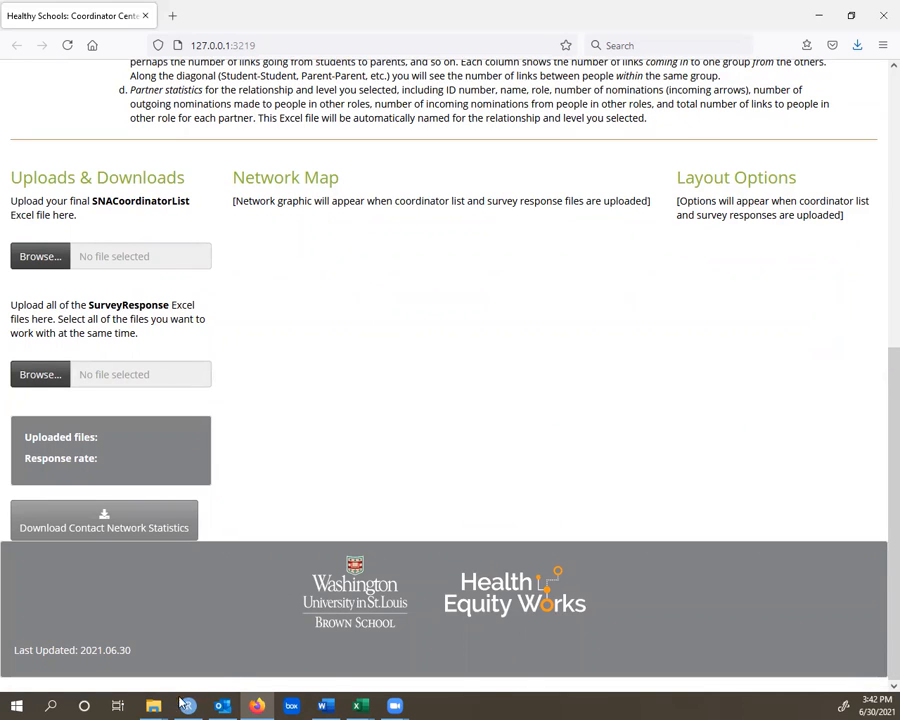
mouse_move(153, 706)
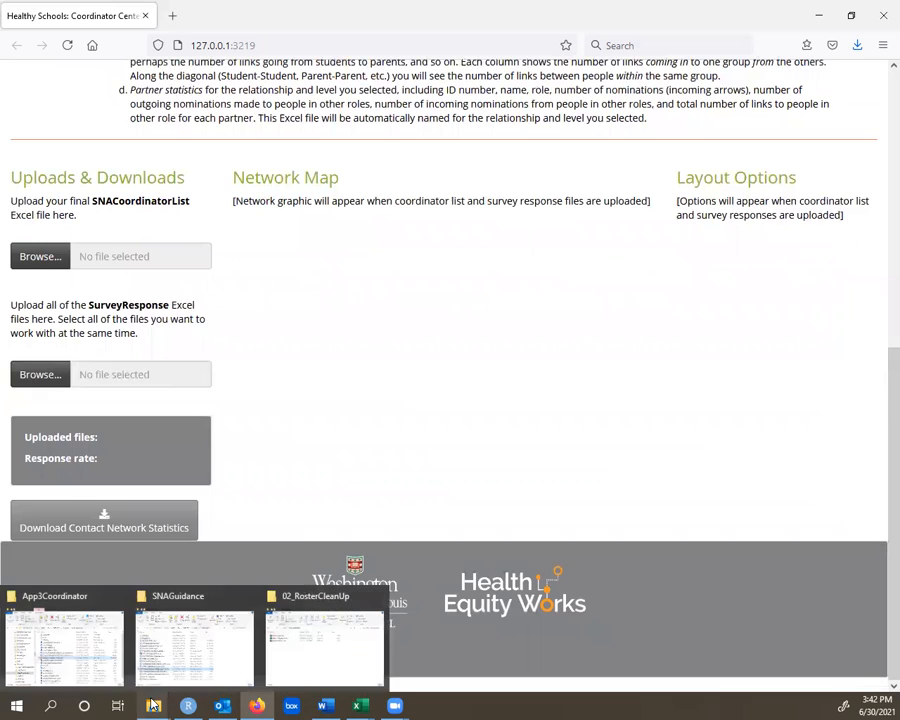
left_click(356, 654)
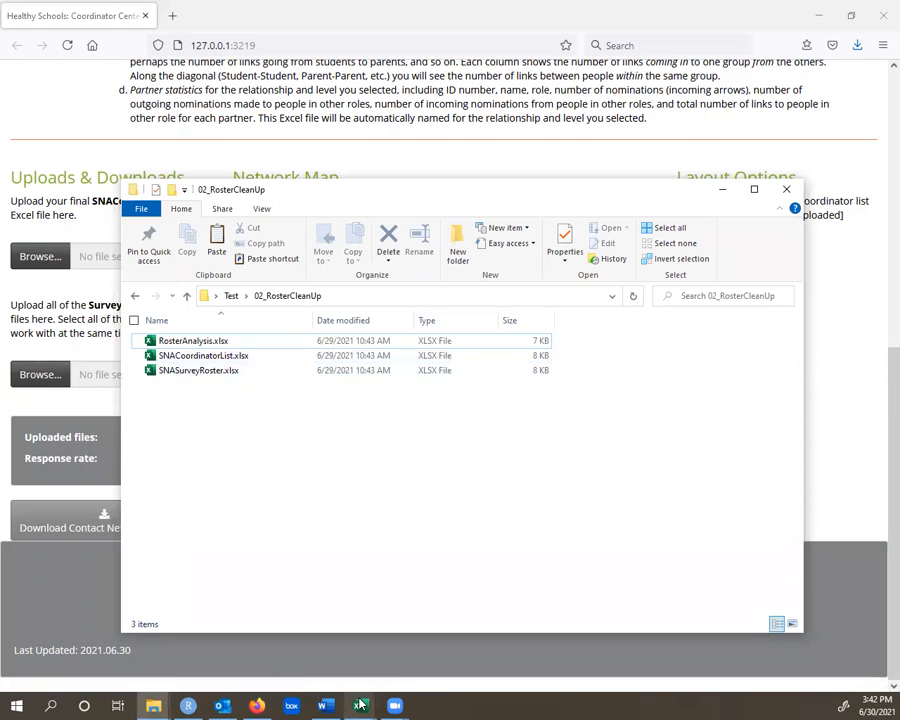
mouse_move(362, 704)
left_click(323, 664)
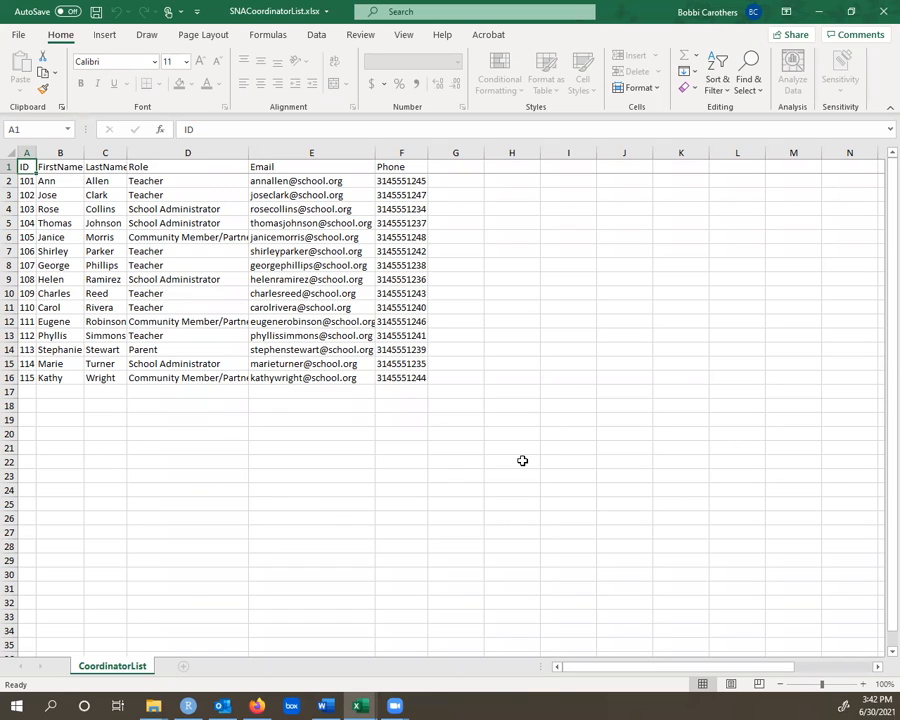
left_click(816, 17)
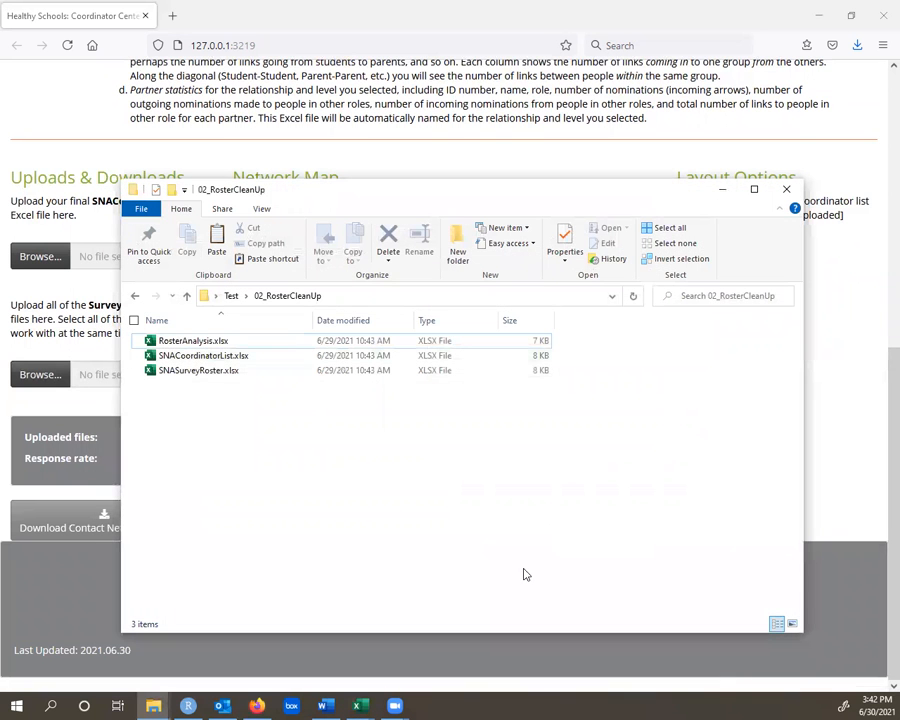
- Show the files in the 03_SurveyResponses folder and review 101SurveyResponse.xlsx in Excel
left_click(231, 296)
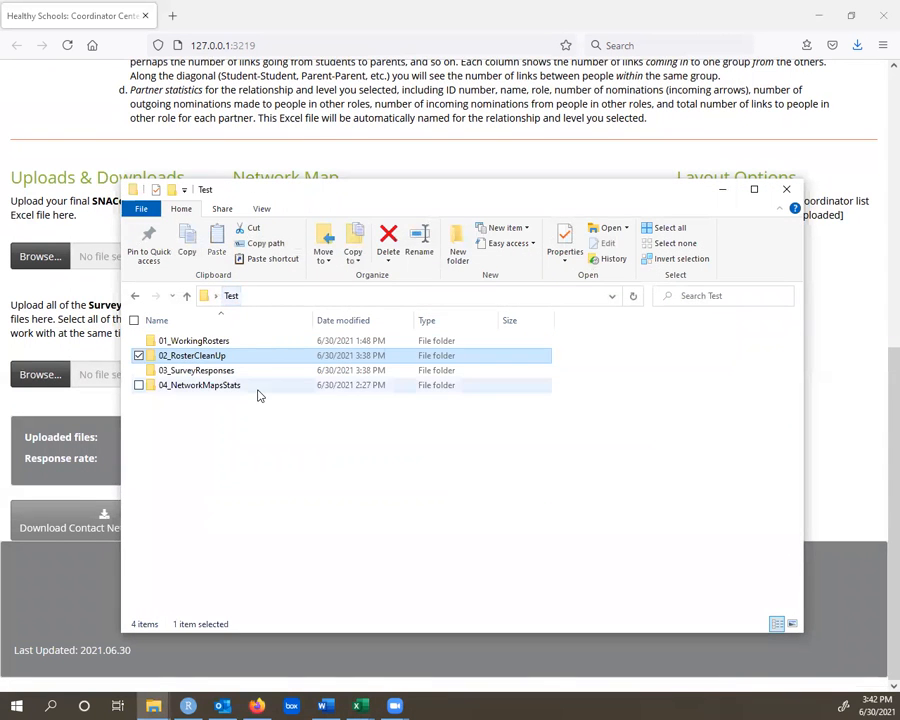
double_click(203, 372)
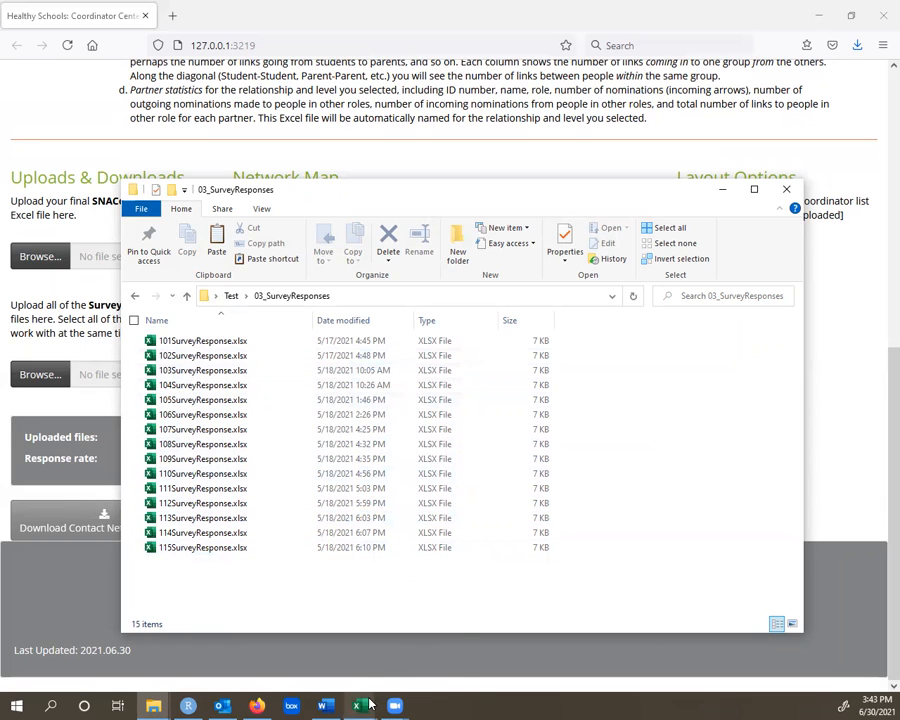
mouse_move(360, 704)
left_click(424, 664)
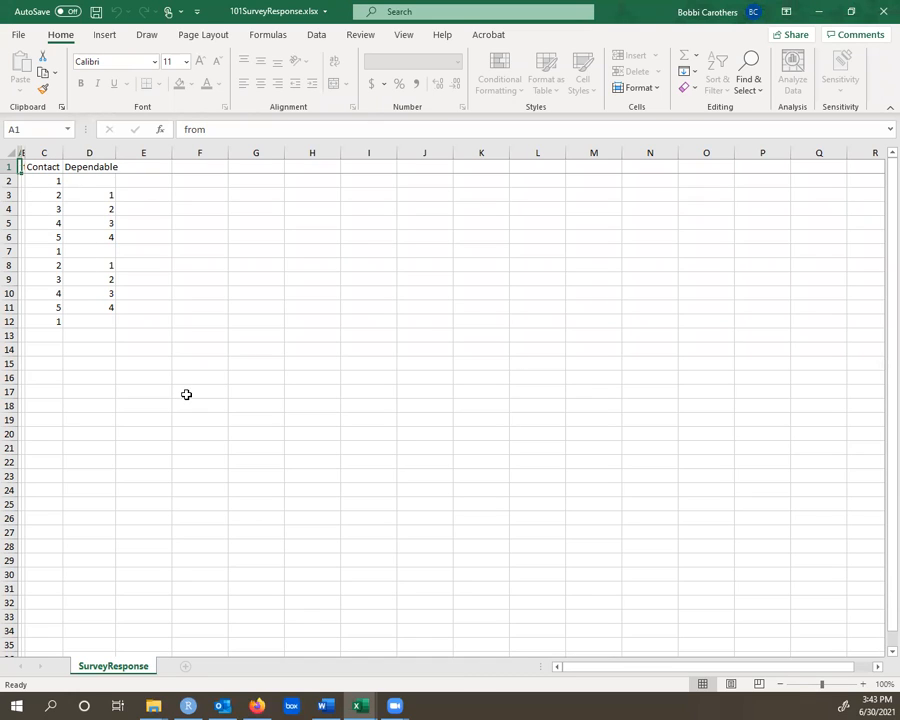
left_click(815, 17)
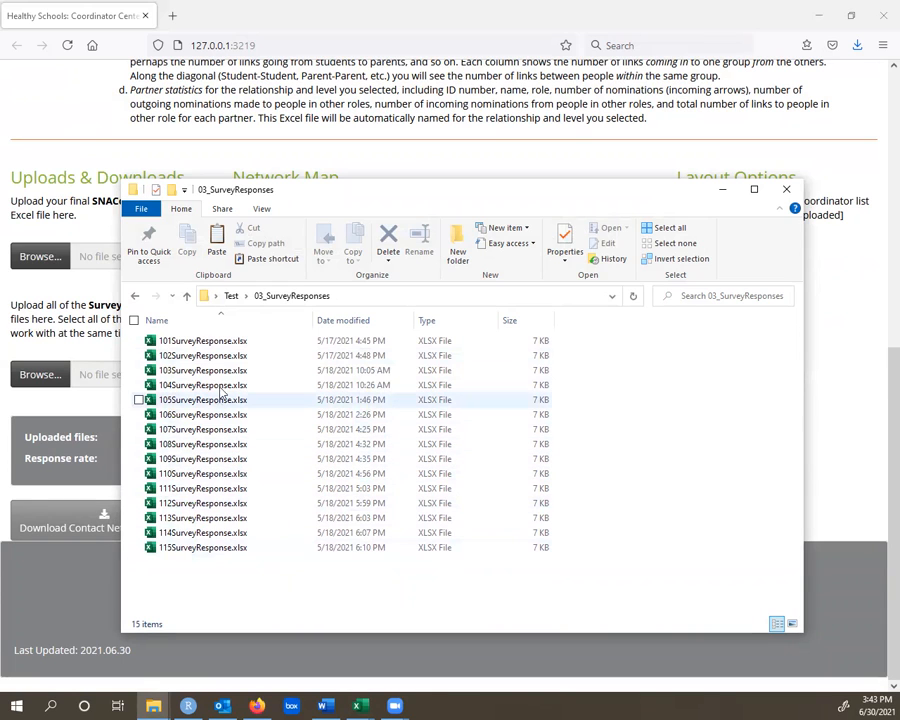
- Return to the 02_RosterCleanUp folder in File Explorer to view its files, and switch back to Firefox
left_click(231, 296)
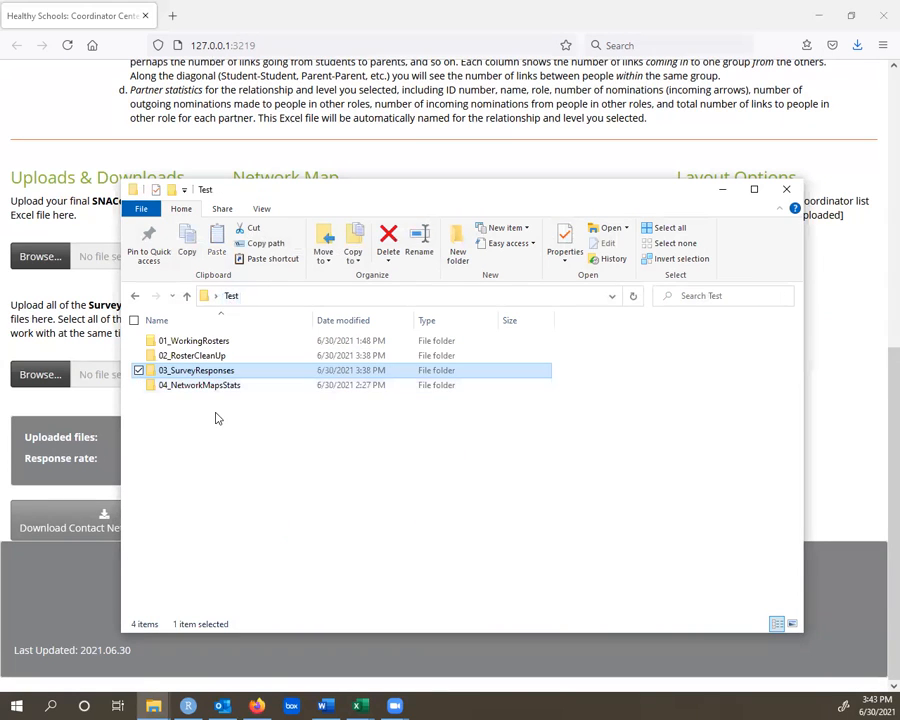
double_click(195, 356)
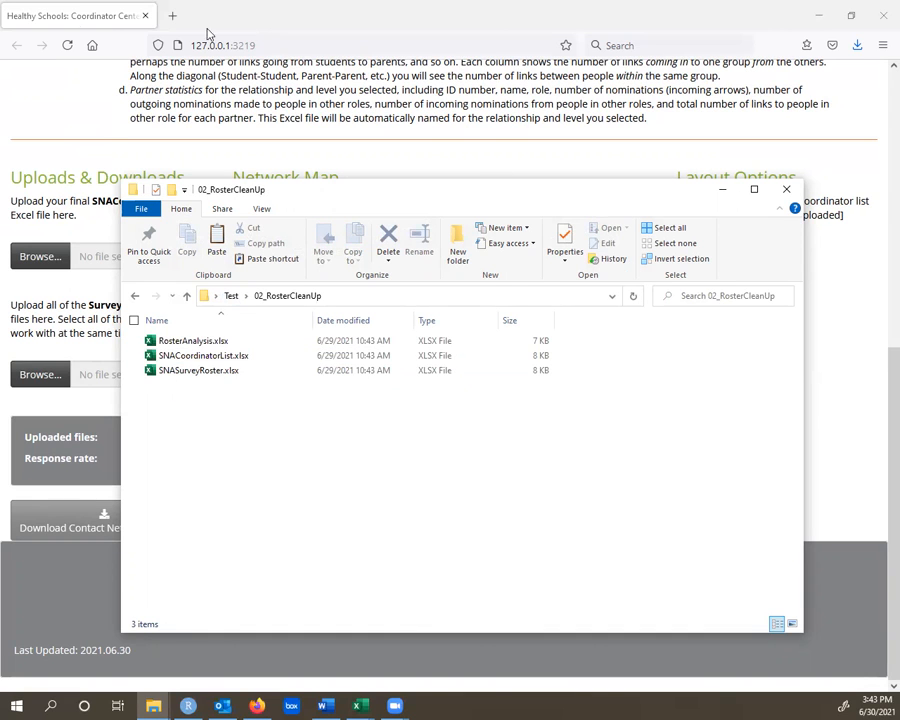
left_click(62, 18)
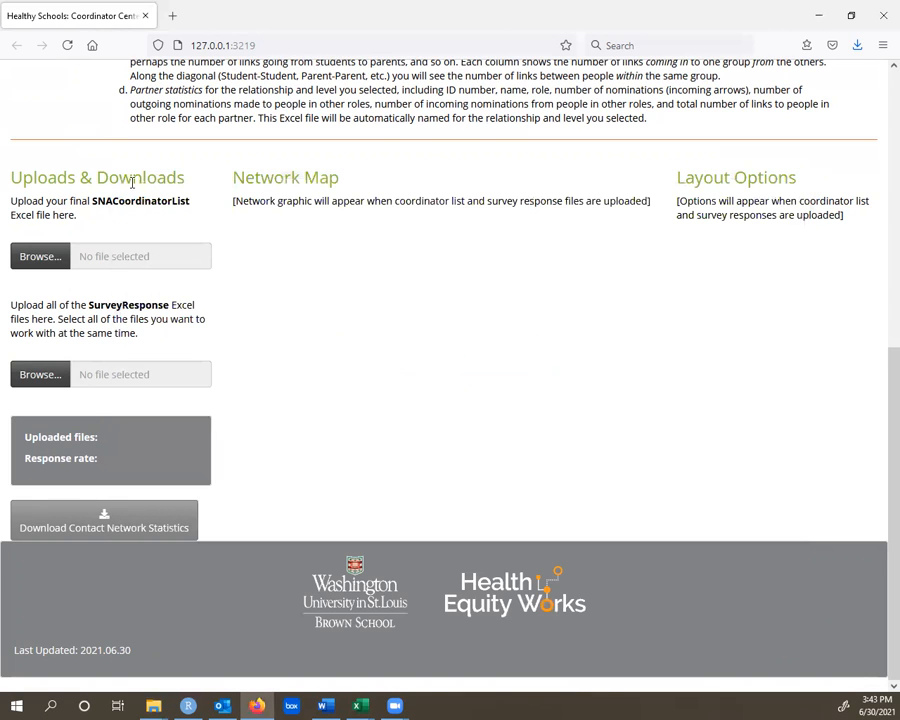
- Upload SNACoordinatorList.xlsx from the Test folder's 02_RosterCleanUp subfolder as the final coordinator list
left_click(56, 257)
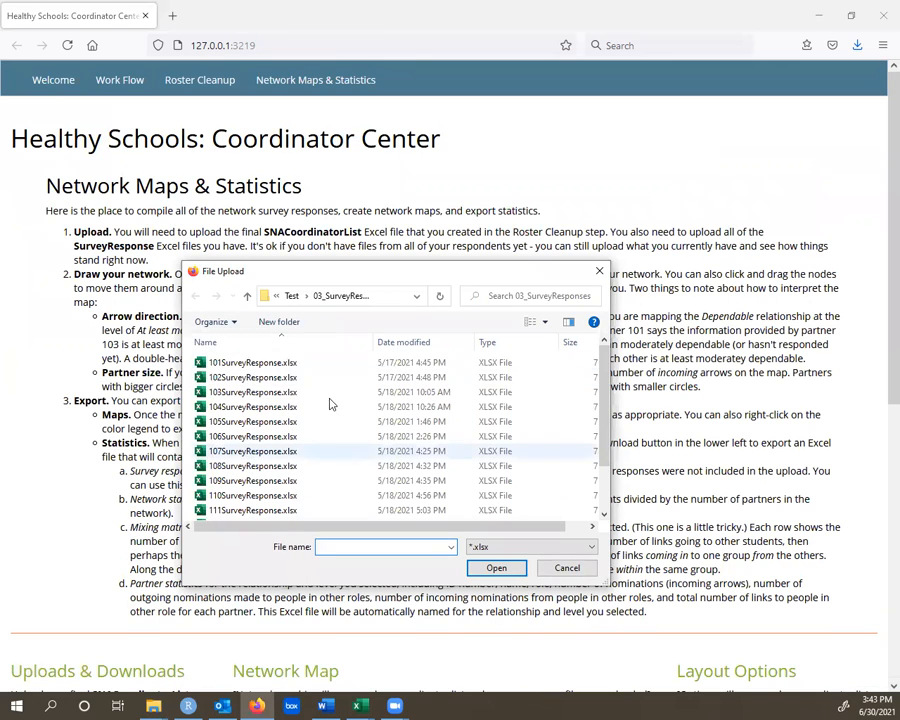
left_click(290, 296)
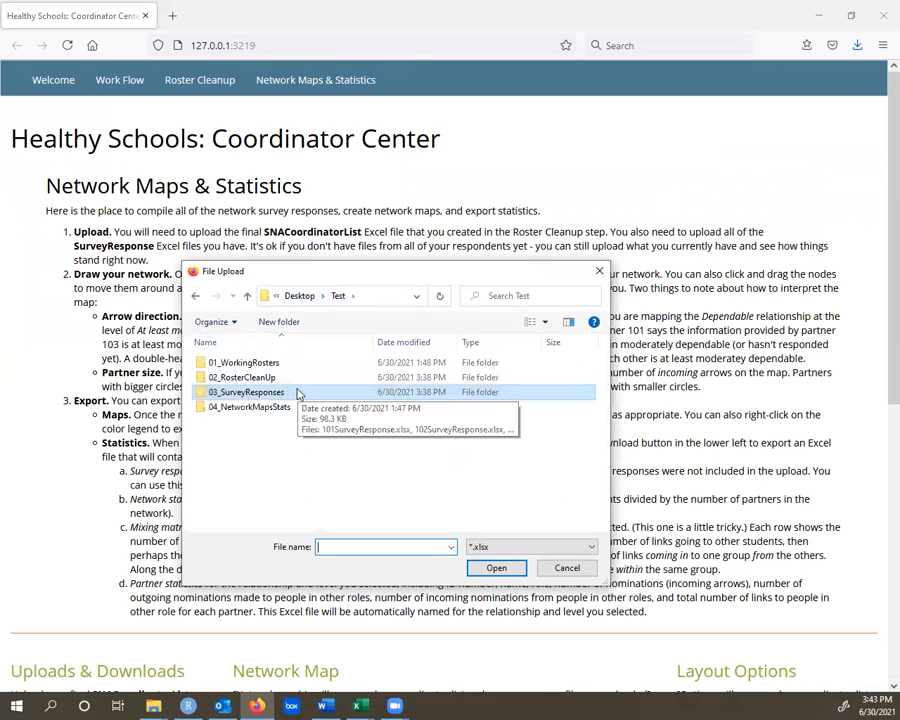
double_click(255, 378)
double_click(256, 380)
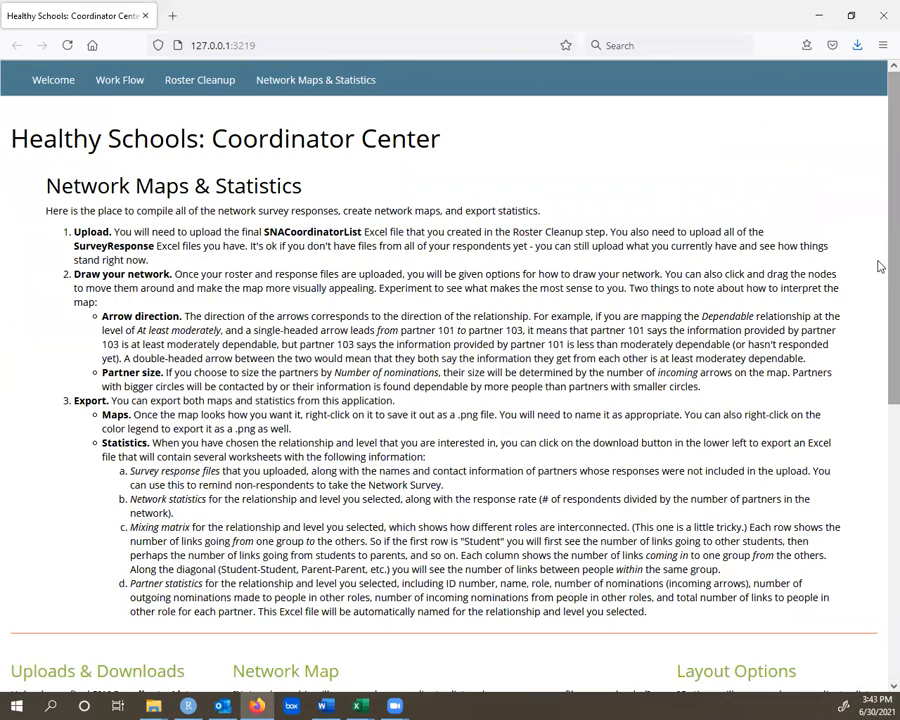
- Upload all survey response files, 101SurveyResponse.xlsx through 115SurveyResponse.xlsx, from the Test folder's 03_SurveyResponses subfolder
scroll(878, 380, "down", 5)
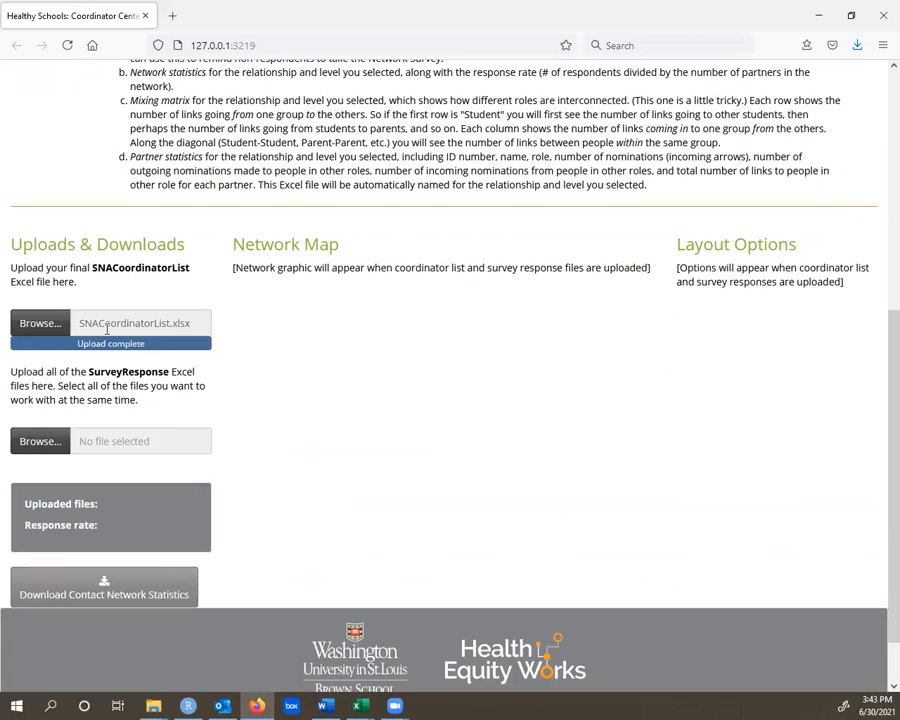
left_click(41, 441)
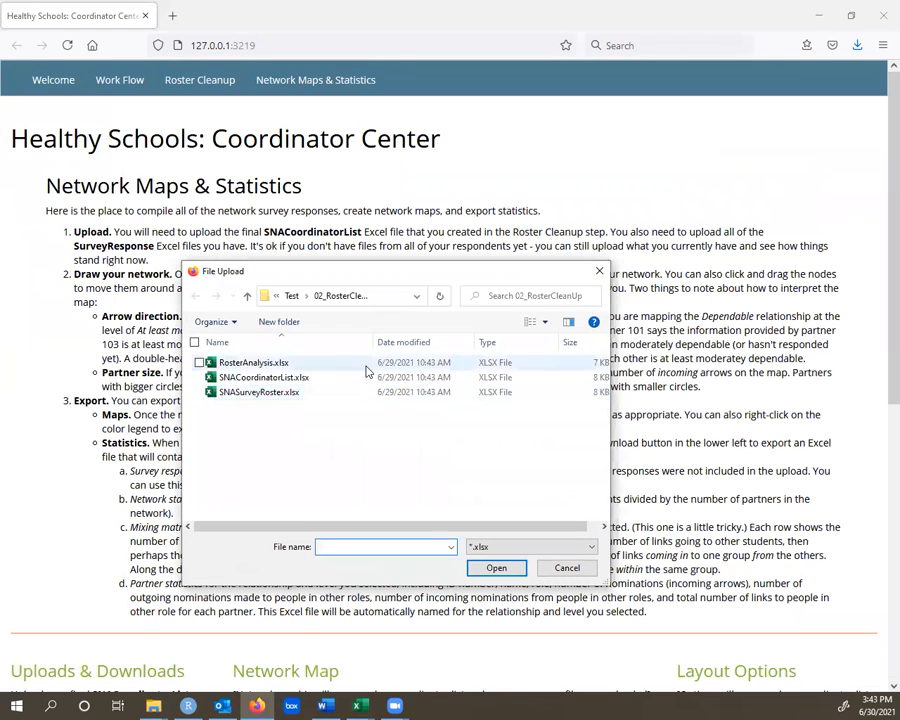
left_click(291, 297)
double_click(268, 391)
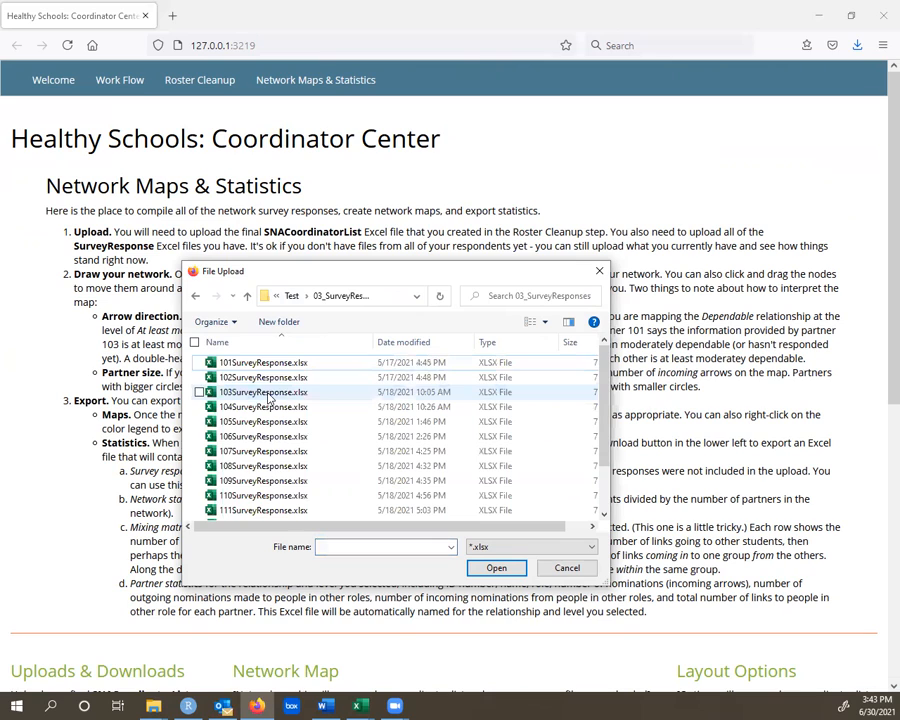
left_click(272, 366)
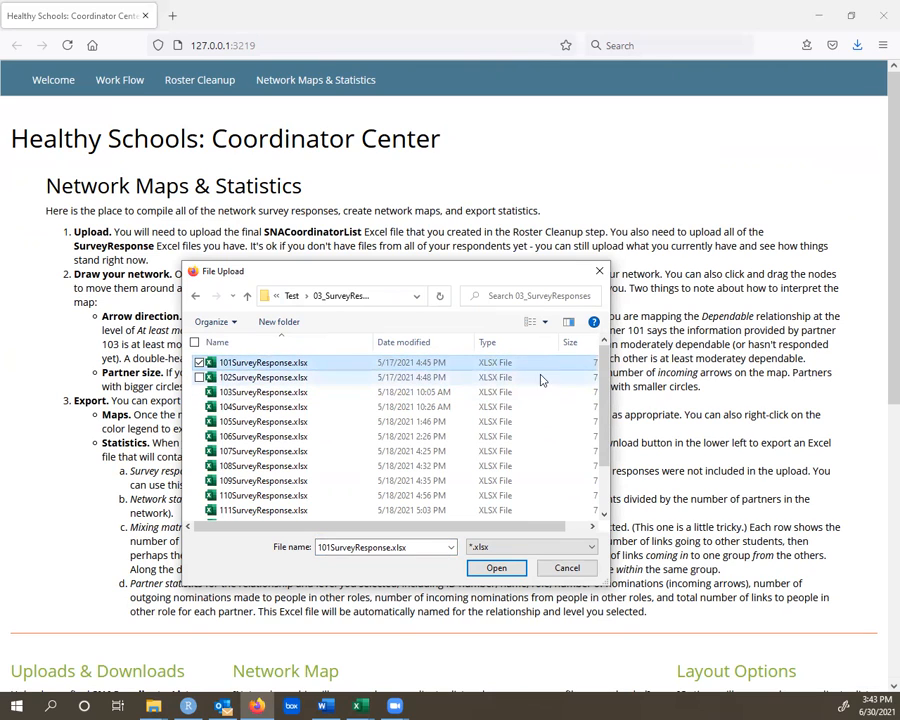
left_click_drag(603, 416, 605, 502)
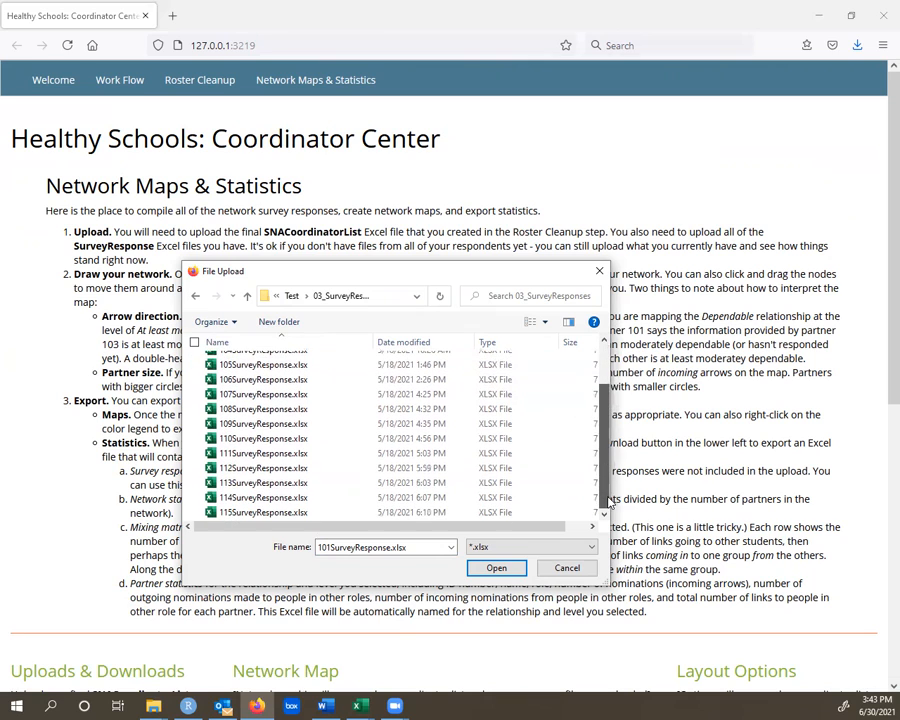
left_click(262, 514, "shift")
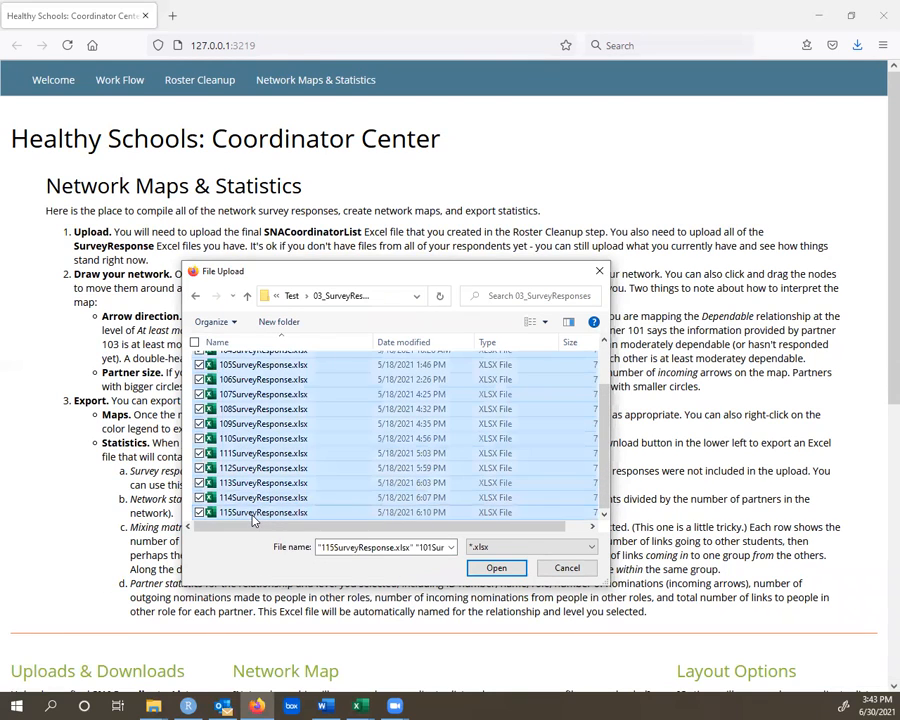
left_click(495, 567)
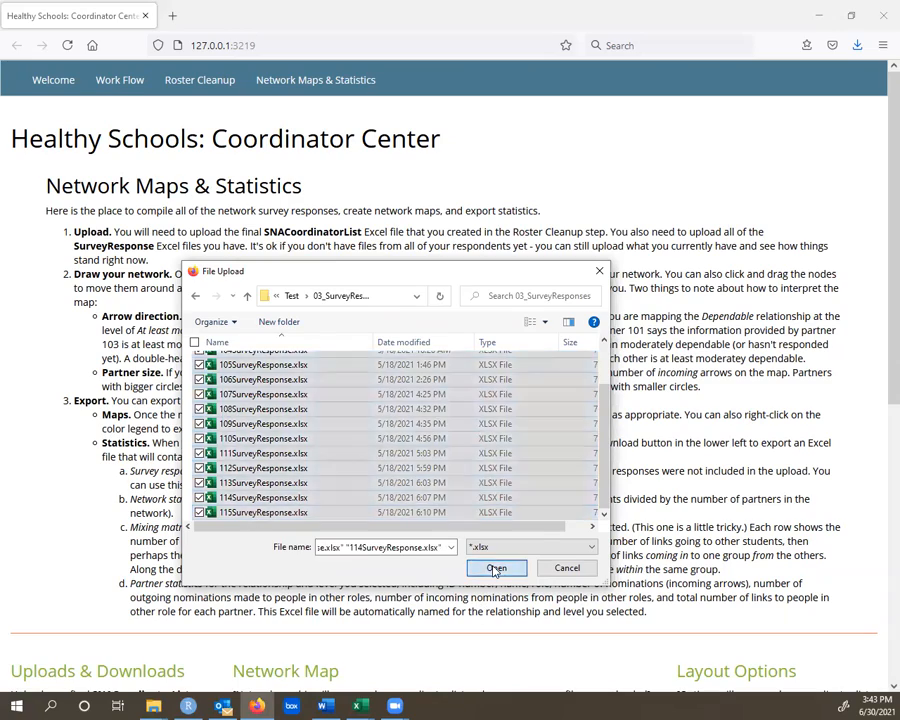
- Step the network map's level of contact through At least yearly, quarterly, monthly and weekly, finishing on Daily
left_click_drag(880, 316, 878, 622)
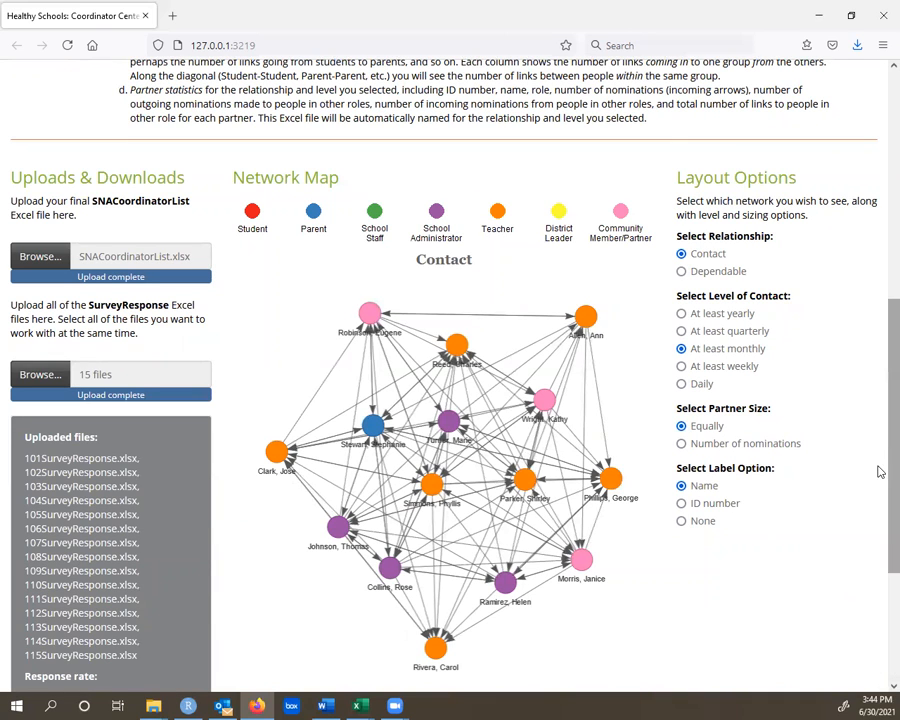
scroll(878, 518, "down", 3)
scroll(878, 600, "up", 3)
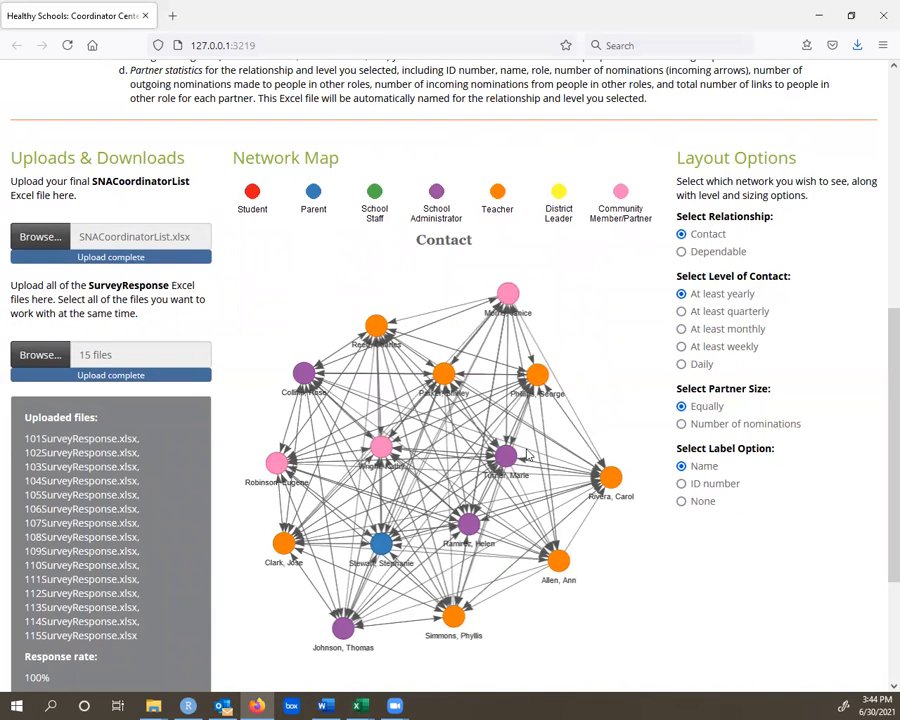
left_click(712, 317)
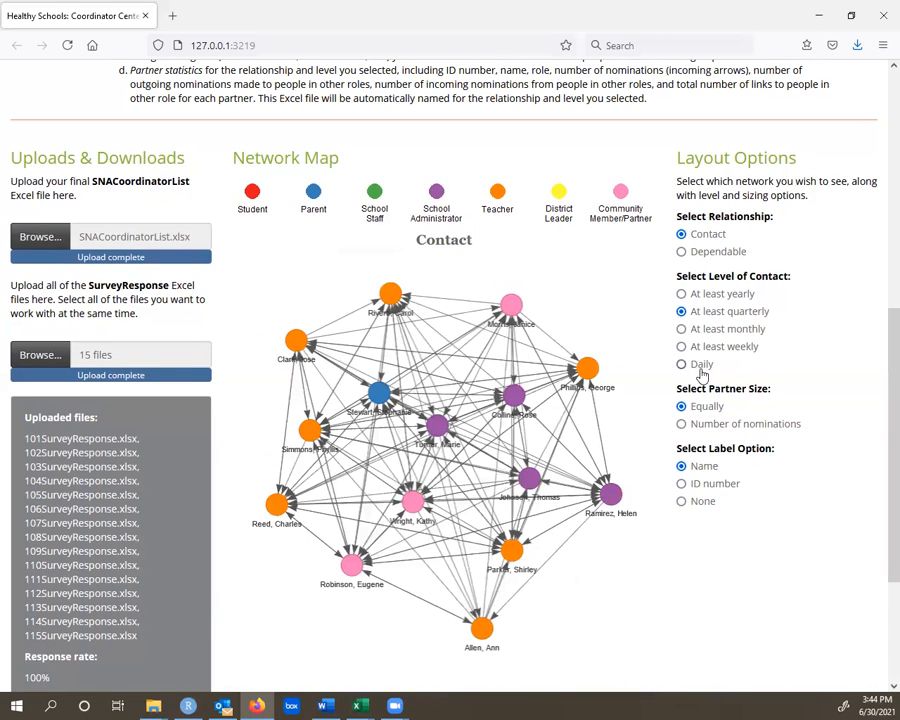
left_click(729, 331)
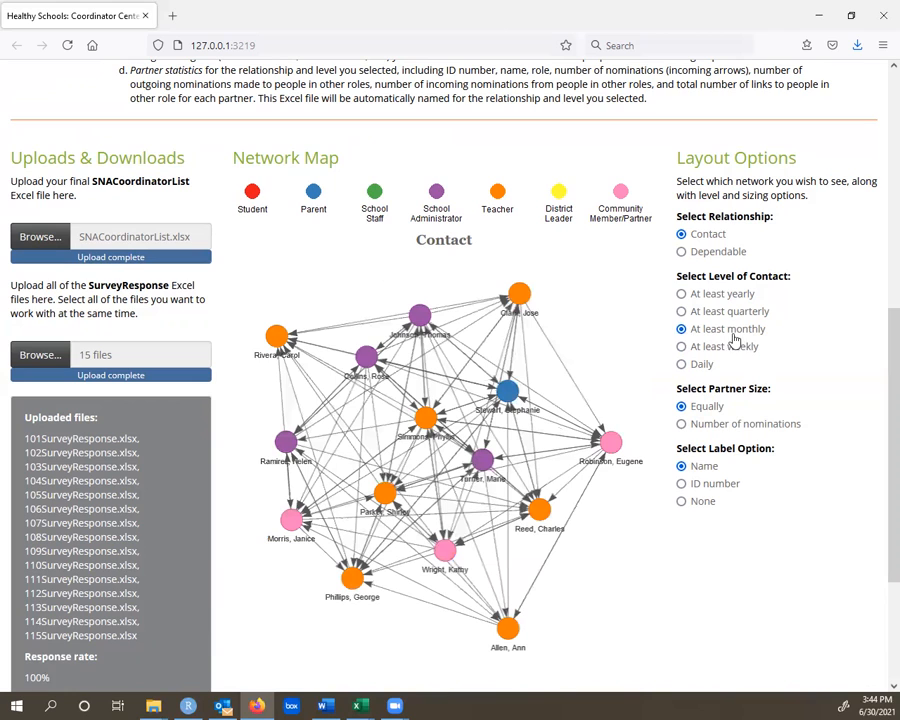
left_click(731, 350)
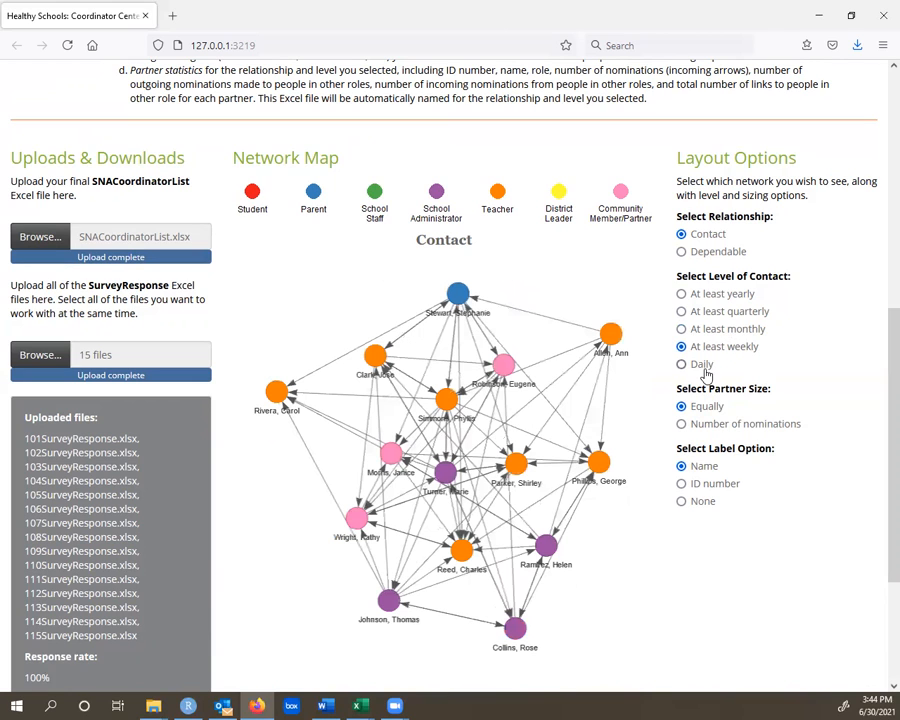
left_click(702, 365)
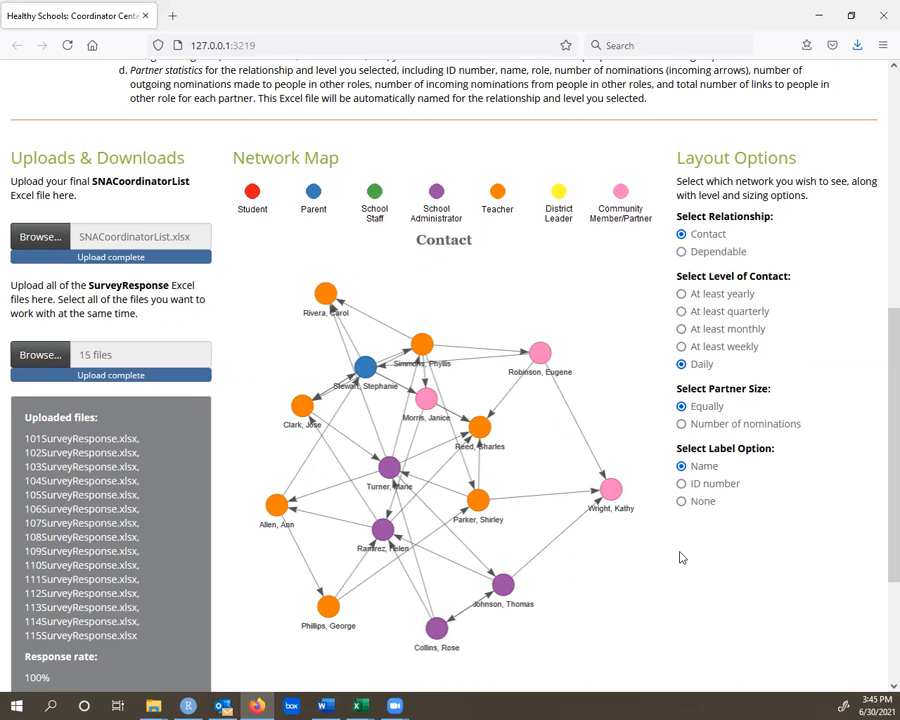
- Size the partners by number of nominations and move the largest teacher node slightly down and to the left
left_click(682, 426)
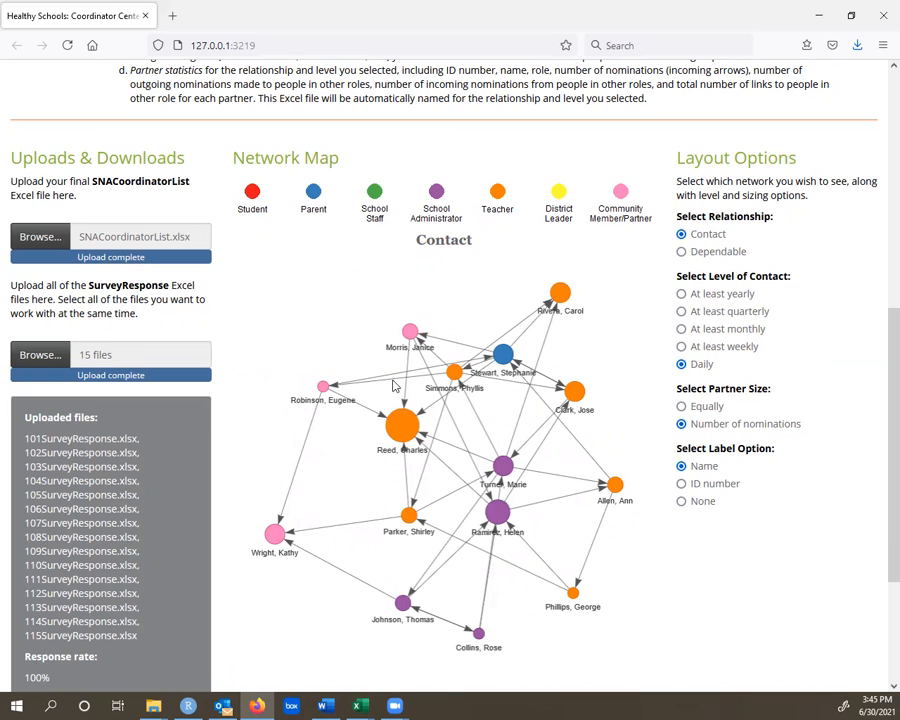
left_click_drag(400, 430, 368, 446)
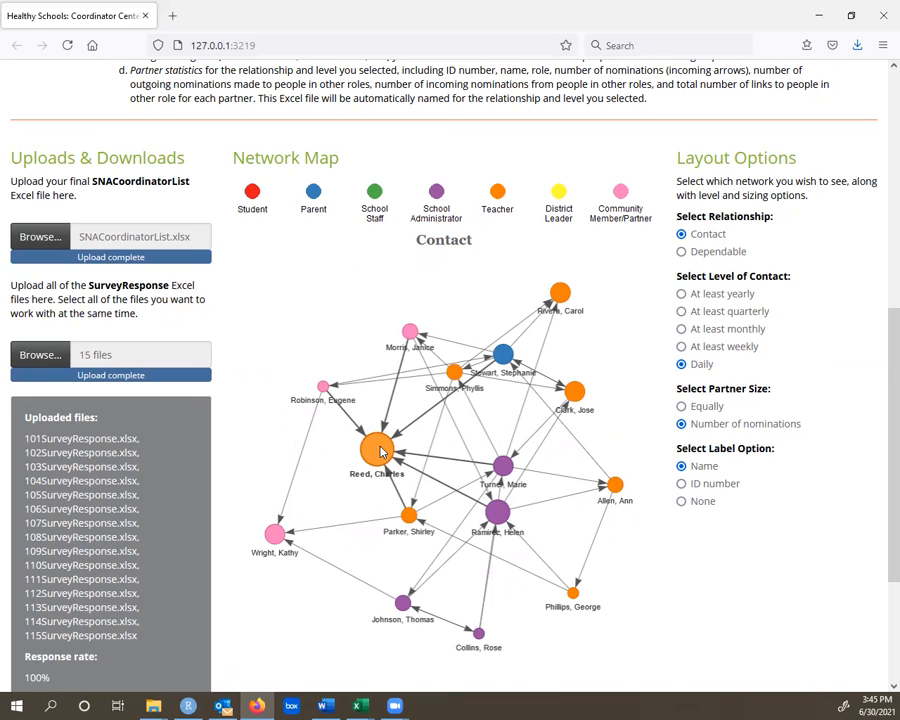
- Try labelling the network map's partners by ID number, and with no labels at all
left_click(706, 489)
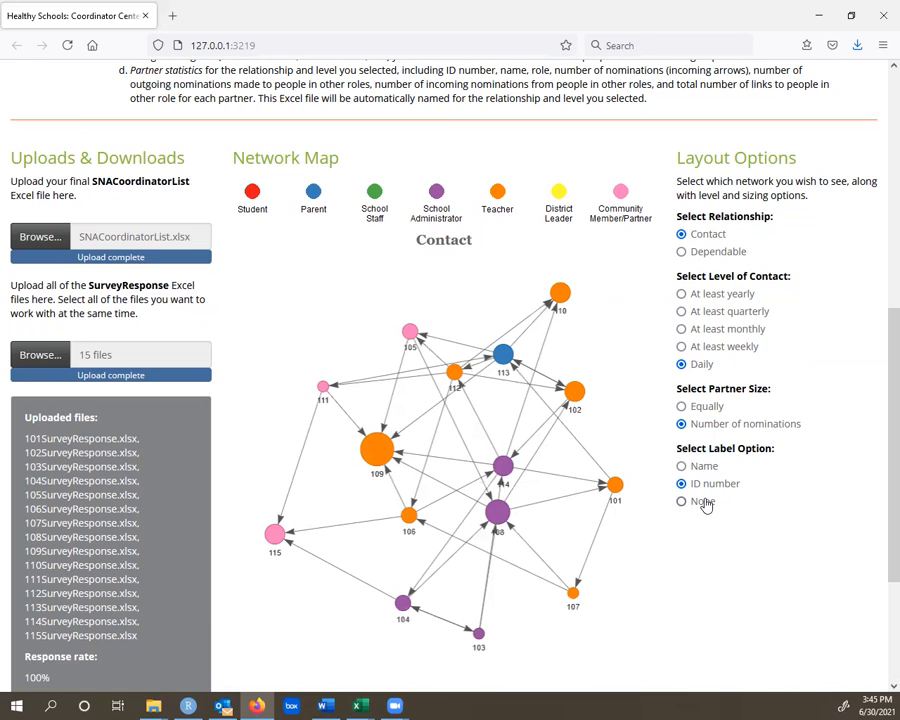
left_click(705, 503)
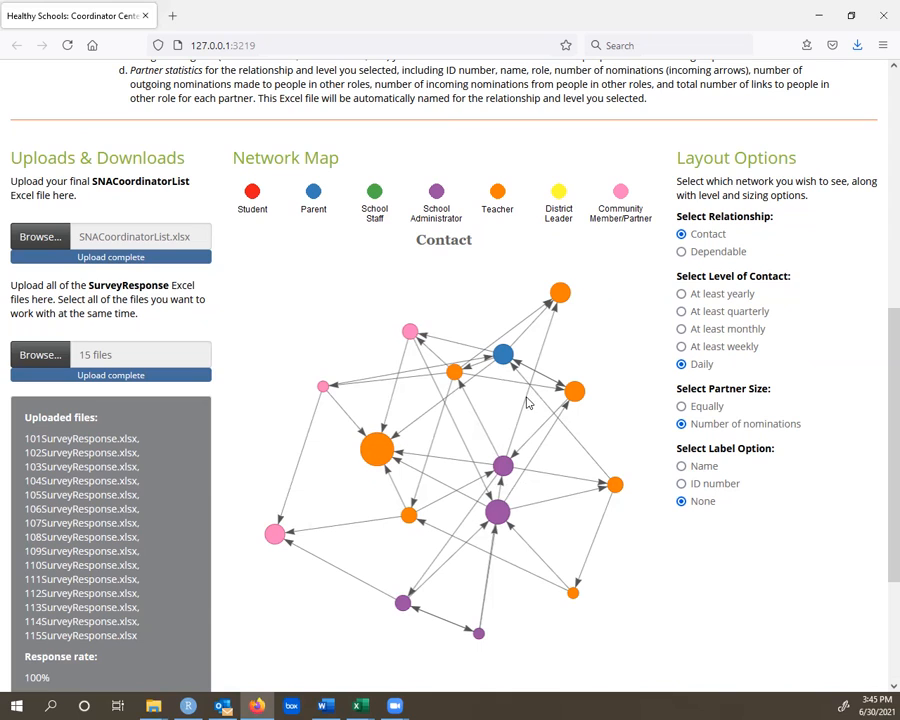
- Move the uppermost community member node up-left and the topmost teacher node slightly left, and label the partners by name
left_click_drag(413, 334, 375, 316)
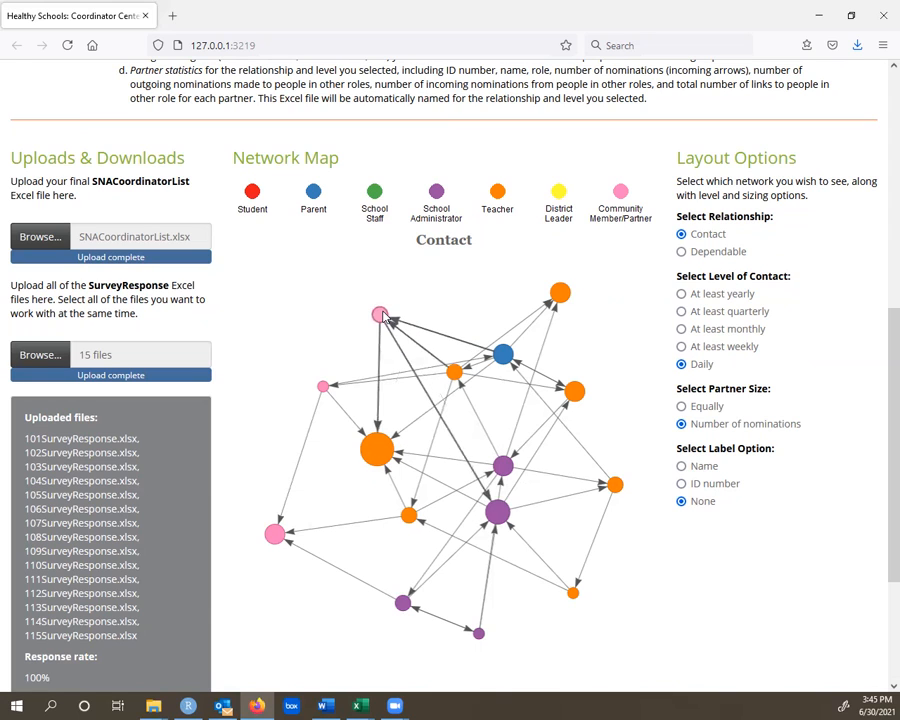
mouse_move(559, 292)
left_mouse_down()
mouse_move(532, 283)
mouse_move(531, 298)
left_mouse_up()
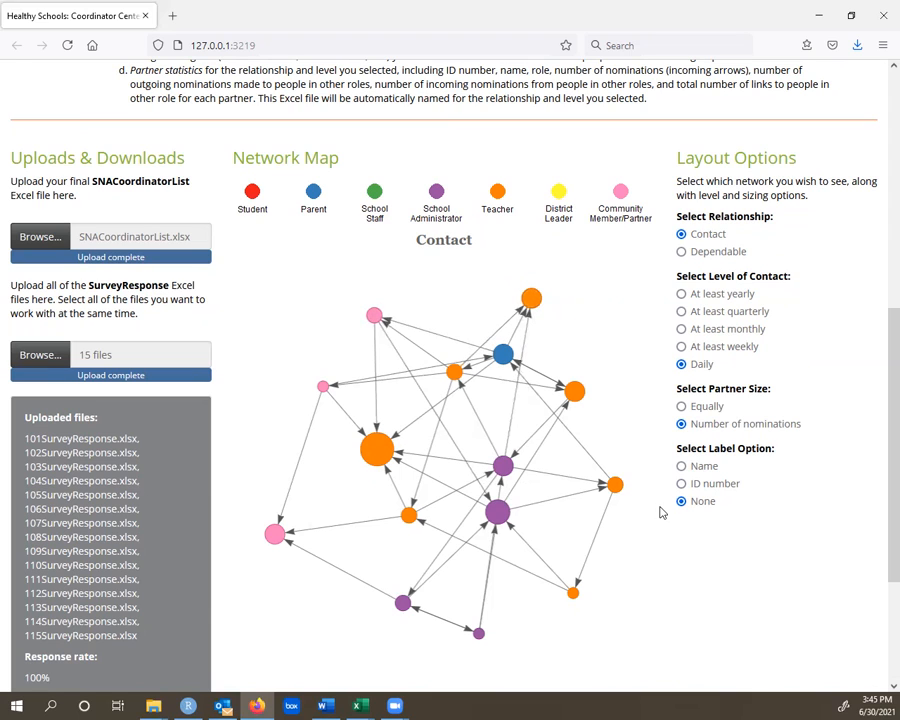
left_click(704, 467)
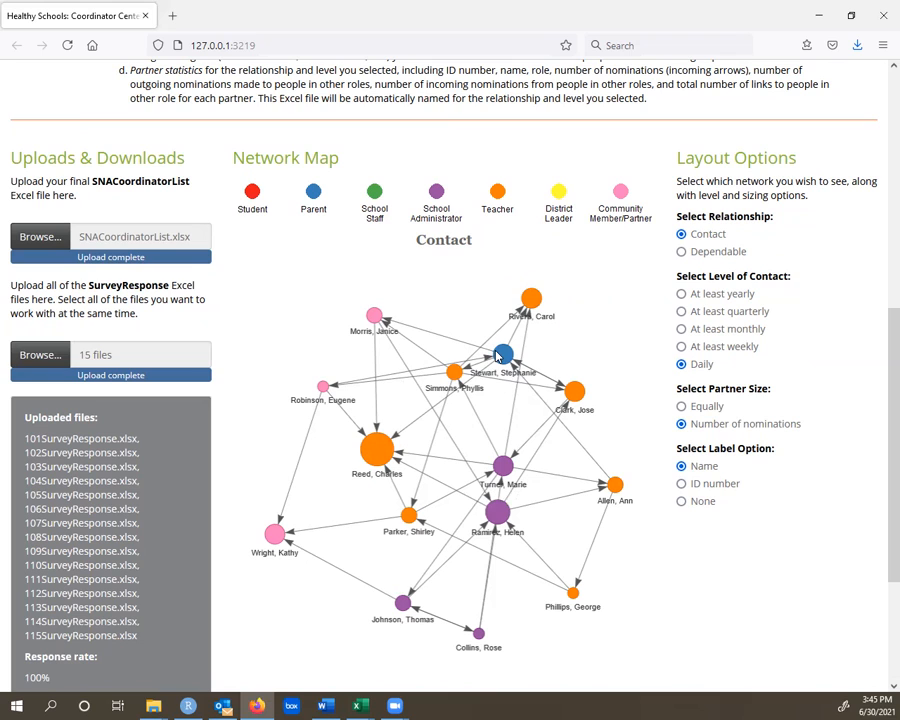
- Move the central teacher node slightly down-left, the uppermost community member node slightly up-right, and the topmost teacher node slightly right
left_click_drag(455, 373, 442, 383)
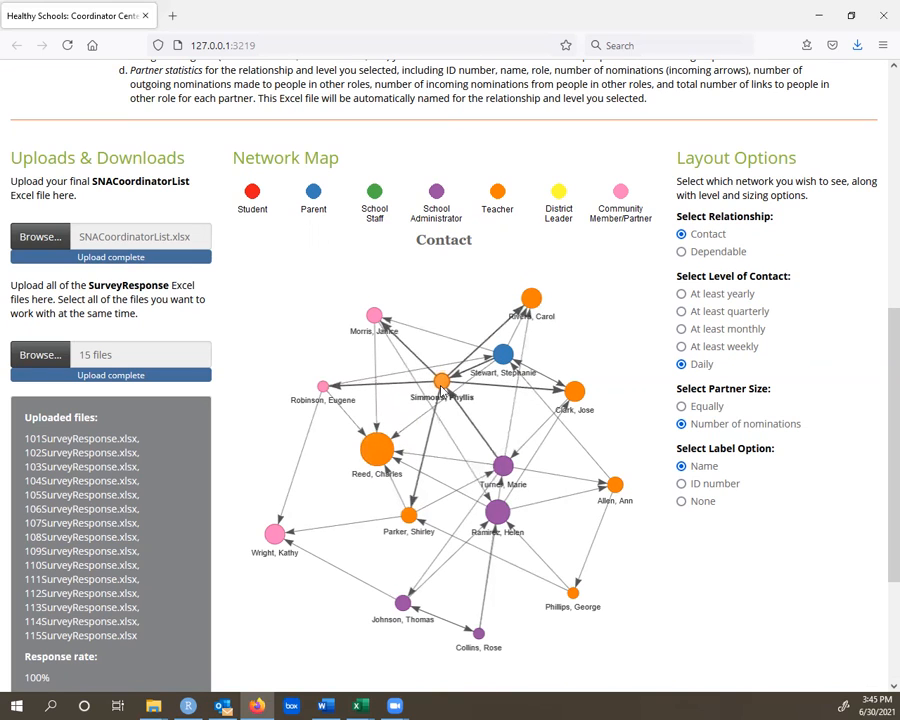
left_click_drag(375, 315, 382, 307)
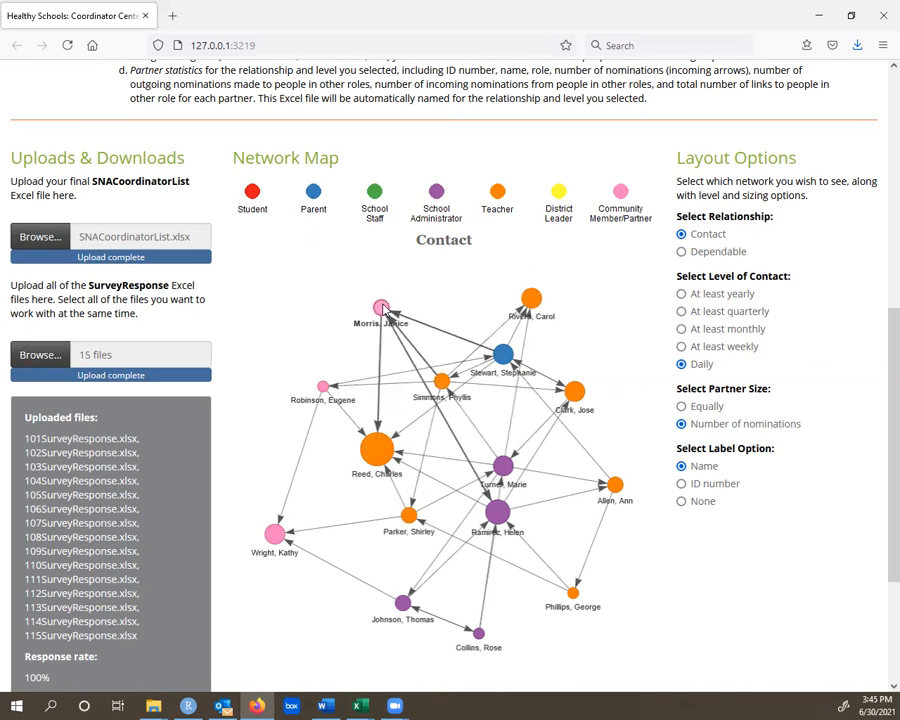
left_click_drag(525, 294, 545, 292)
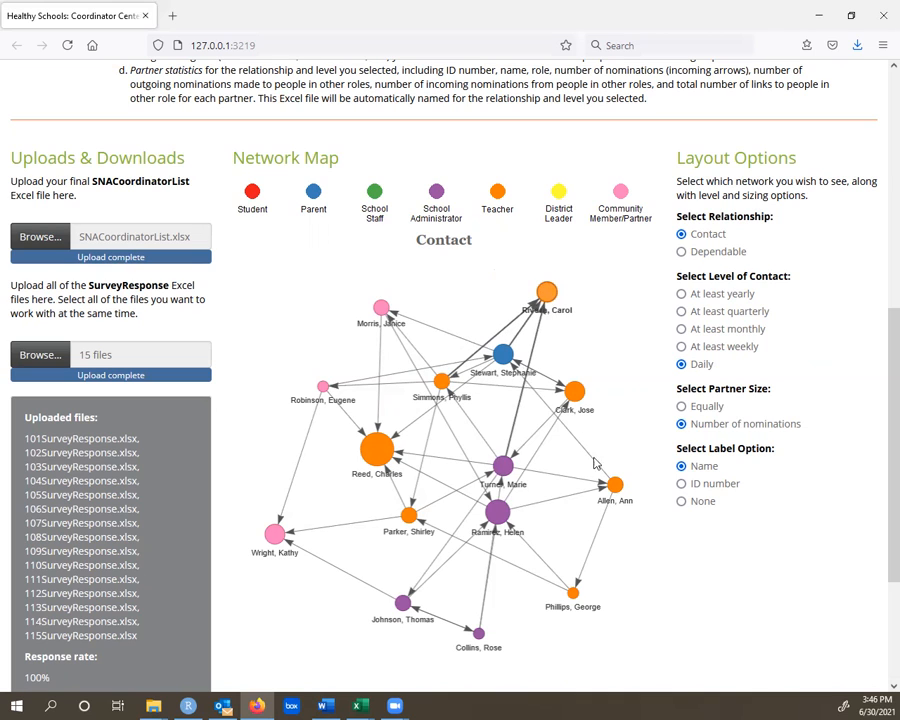
- Move the larger central administrator node down-right and the other central one up-right, and shift the teacher node beside the parent up-right
left_click_drag(500, 512, 529, 531)
left_click_drag(515, 457, 528, 438)
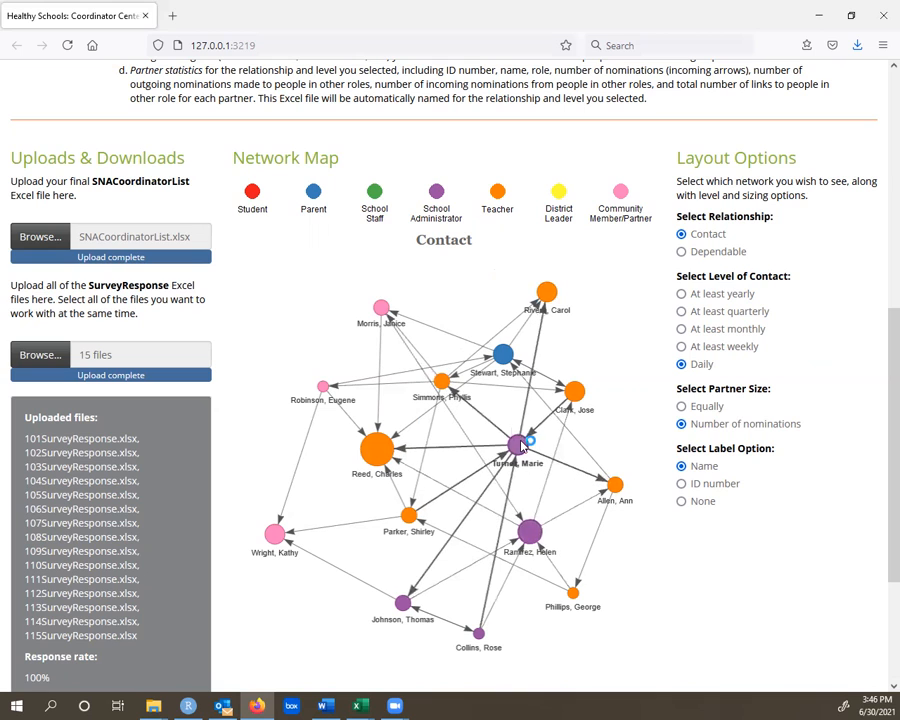
mouse_move(452, 394)
left_mouse_down()
mouse_move(480, 358)
mouse_move(458, 400)
mouse_move(452, 378)
mouse_move(493, 410)
mouse_move(500, 356)
mouse_move(454, 371)
left_mouse_up()
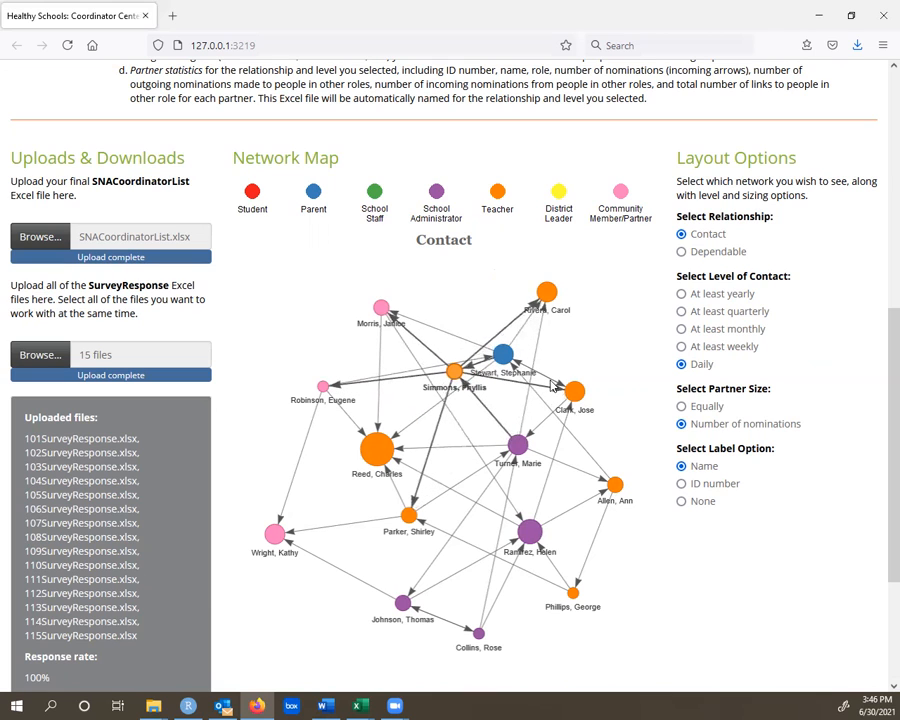
- Move the two upper community member nodes up and right, and nudge the parent node and its neighbouring teacher node slightly up-right
left_click_drag(381, 307, 401, 291)
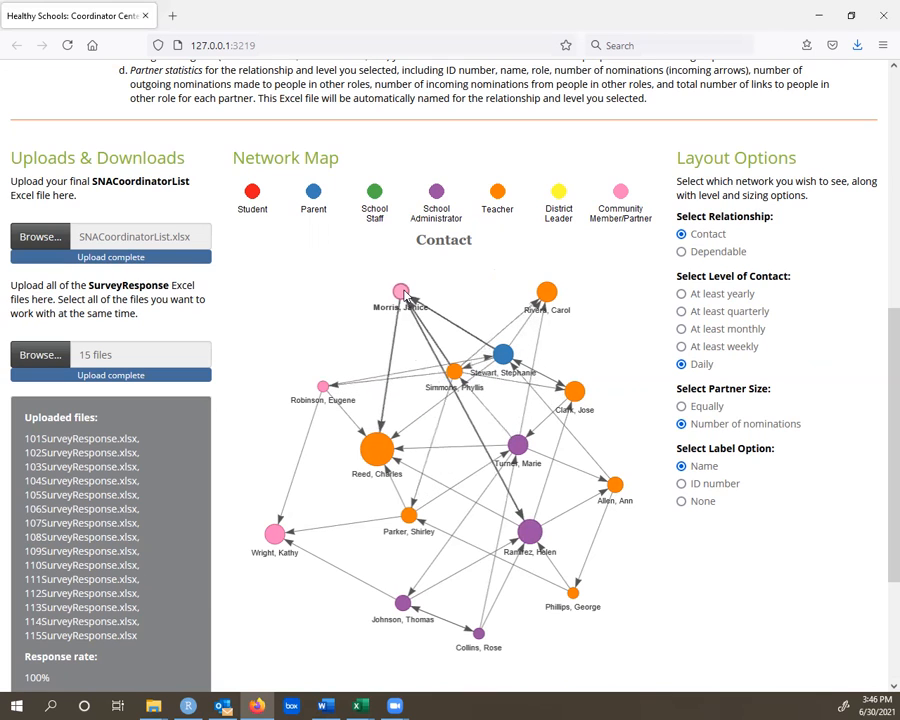
left_click_drag(323, 388, 333, 344)
left_click_drag(459, 372, 515, 357)
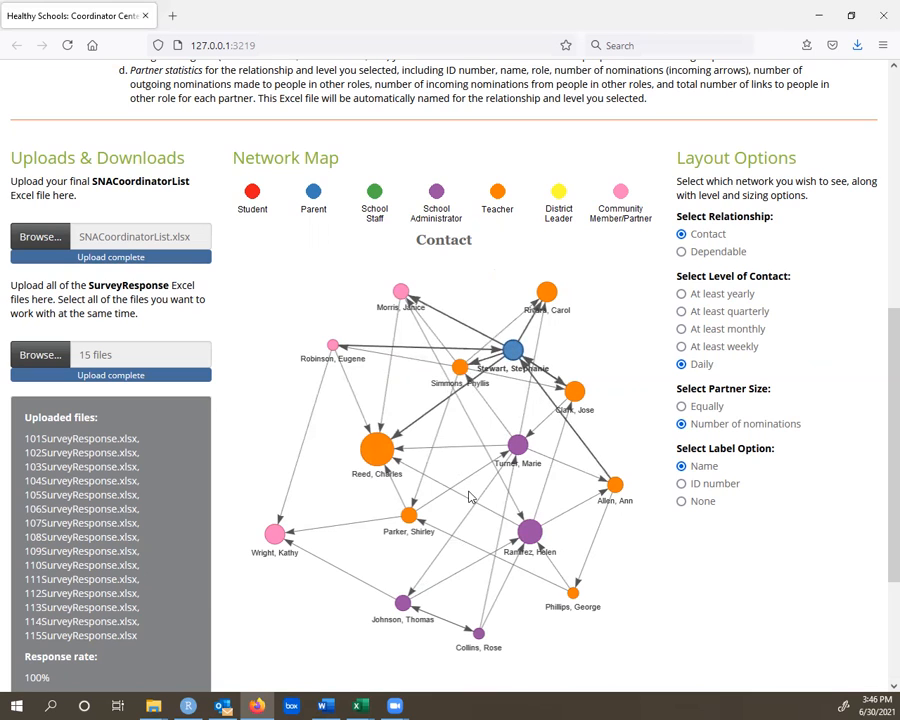
- Move the largest teacher node slightly down-left and the lowest administrator node slightly right, and highlight the largest teacher node's links
left_click_drag(375, 452, 372, 460)
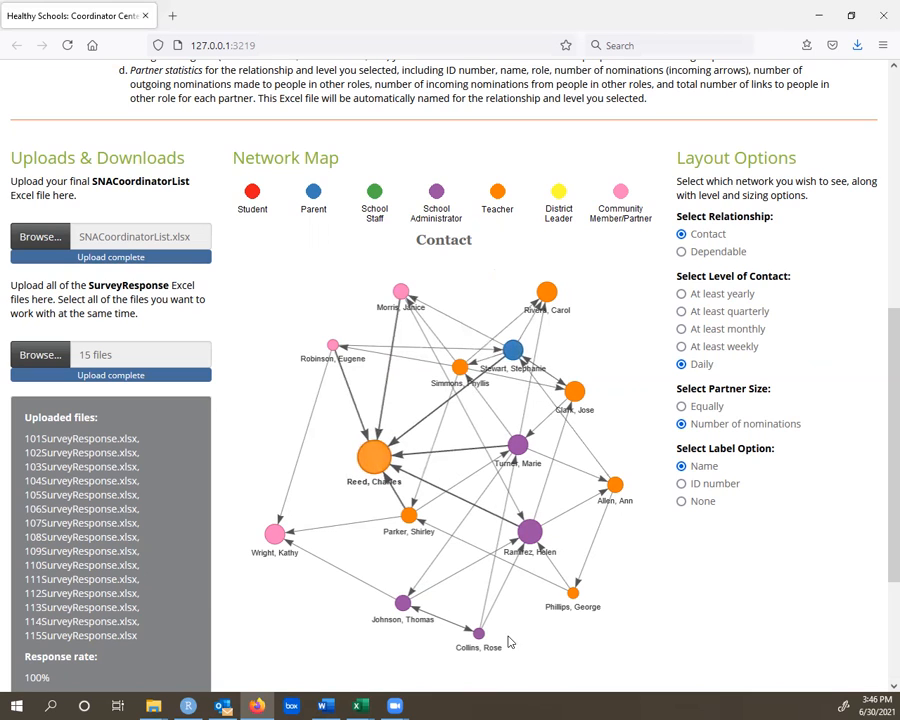
left_click_drag(484, 631, 495, 637)
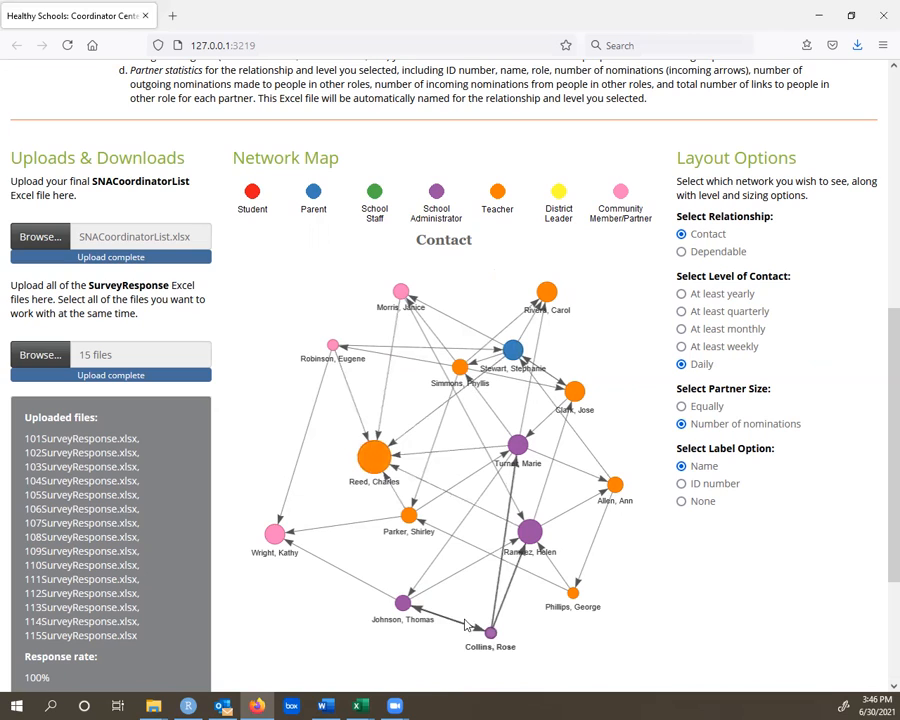
left_click(368, 537)
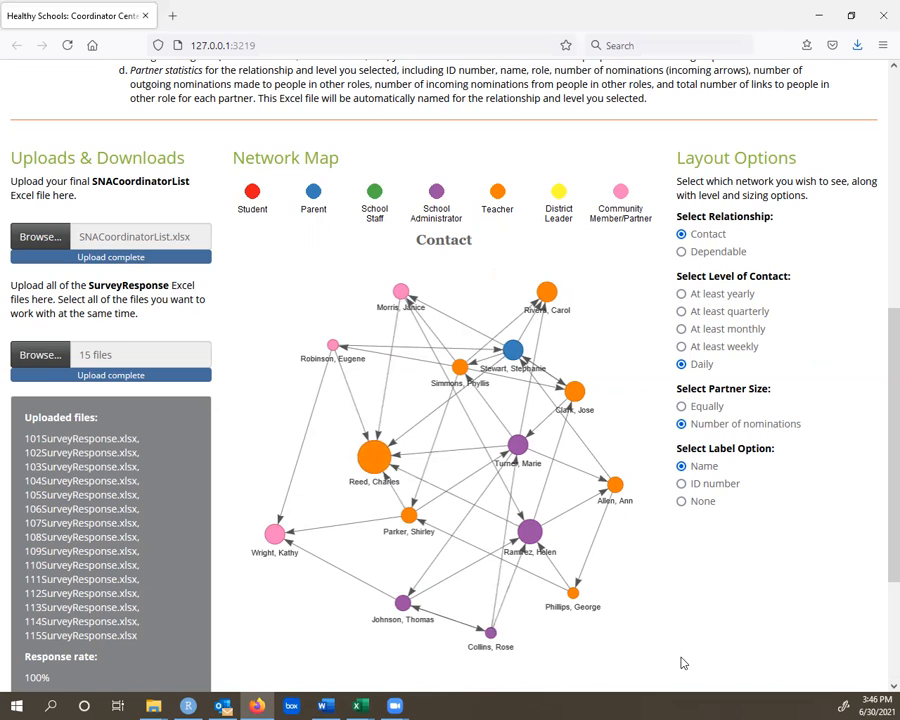
left_click(370, 460)
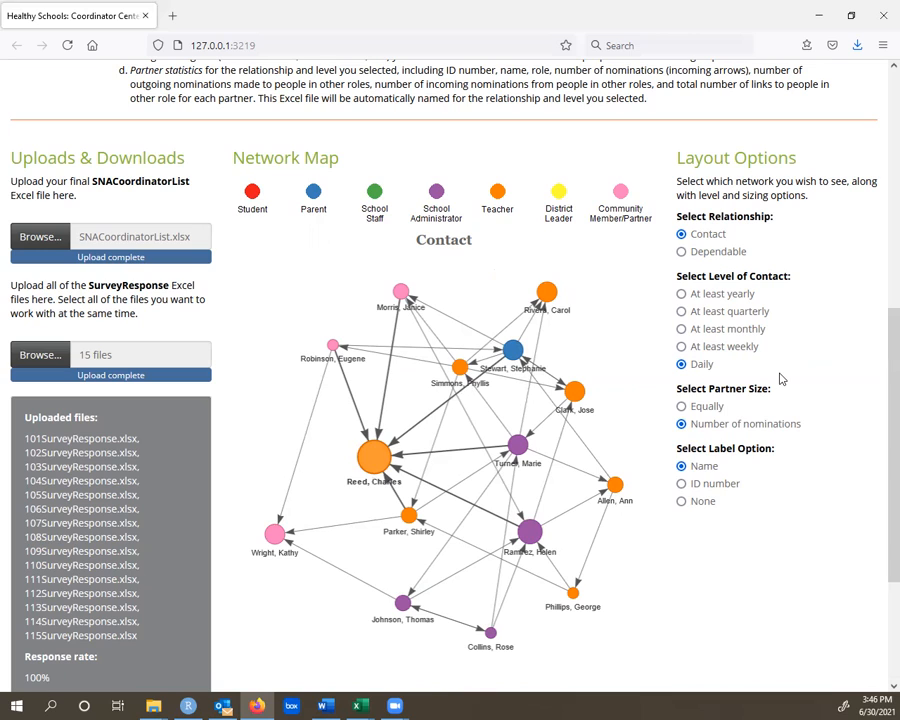
- Save the contact network map as a PNG image named ContactDailyNomNamed in the 04_NetworkMapsStats folder
right_click(560, 355)
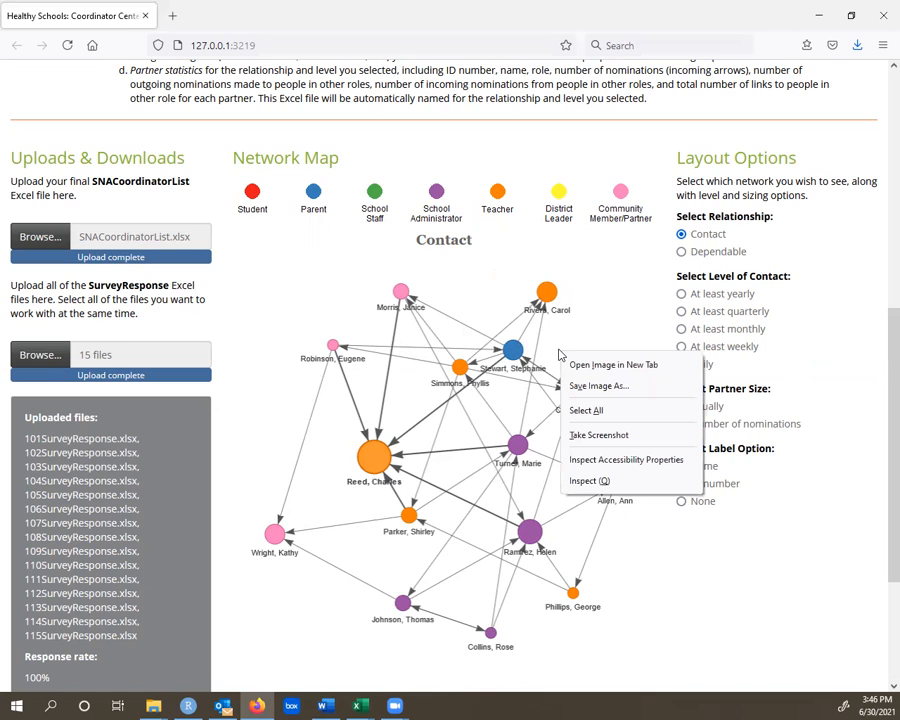
left_click(597, 388)
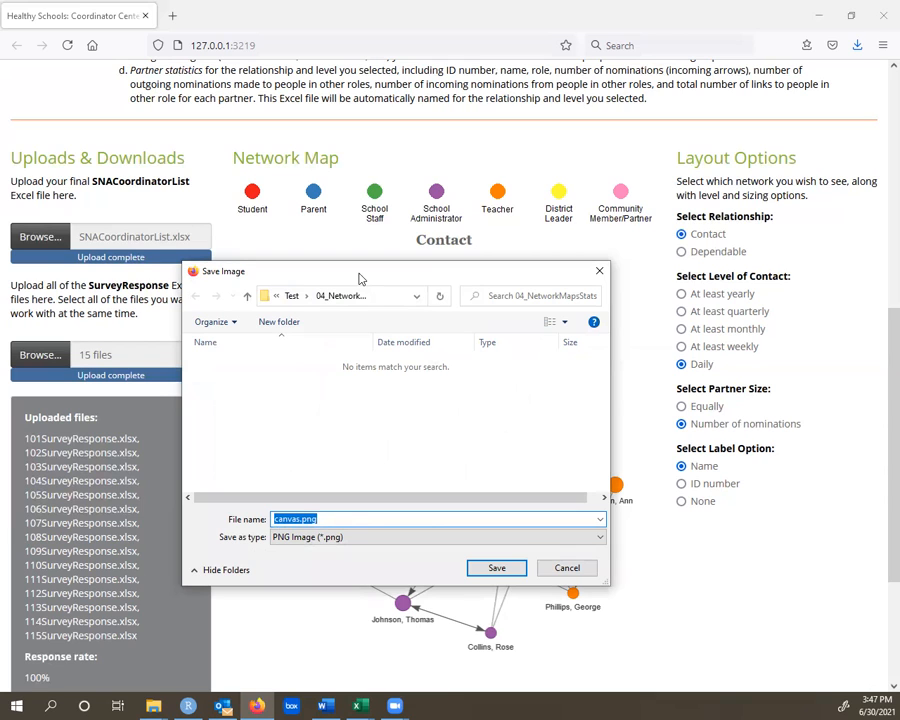
left_click_drag(360, 279, 263, 252)
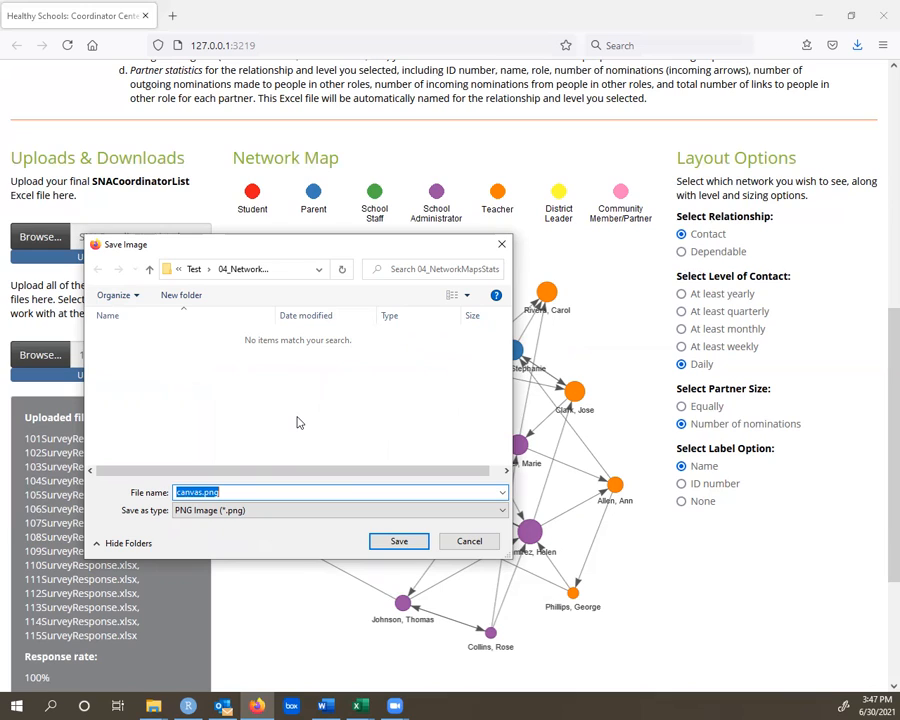
type("ContactDailyNomNamed")
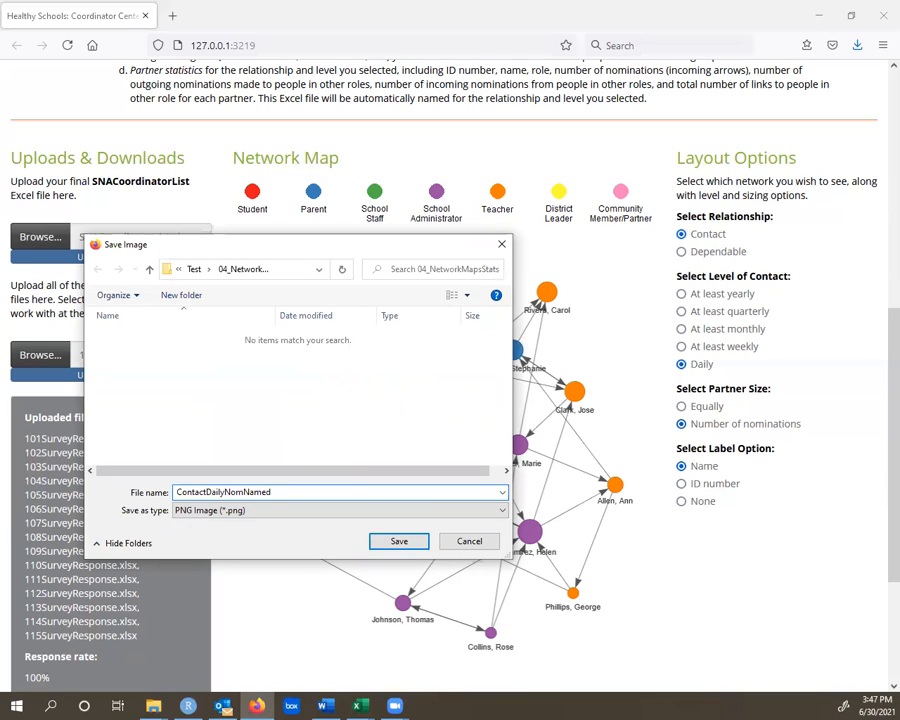
left_click(389, 545)
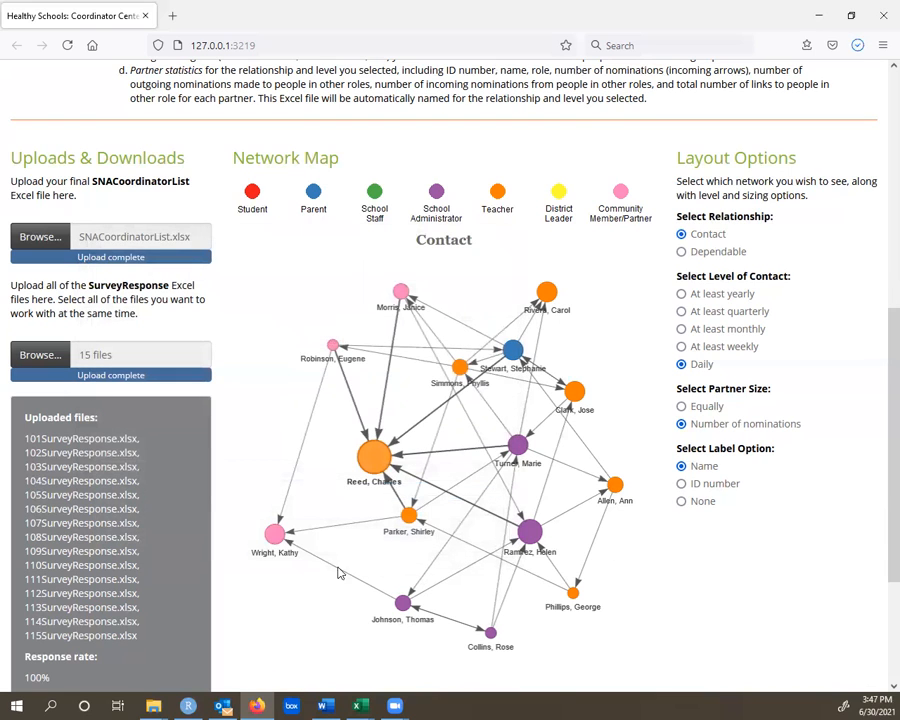
- Save the role colour legend above the map as a PNG image named Legend in the same folder
right_click(503, 192)
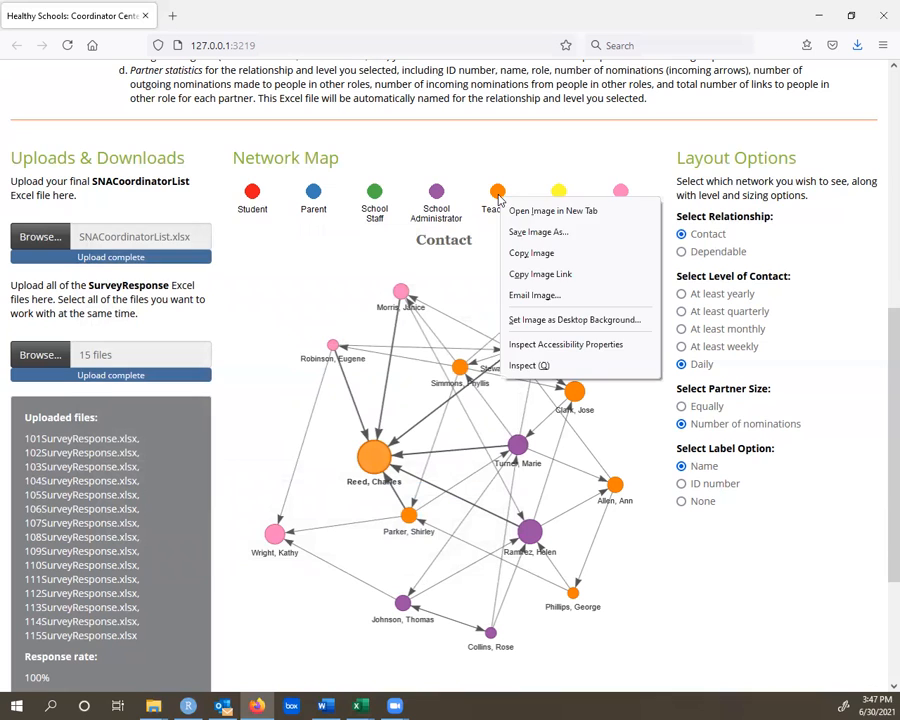
left_click(522, 229)
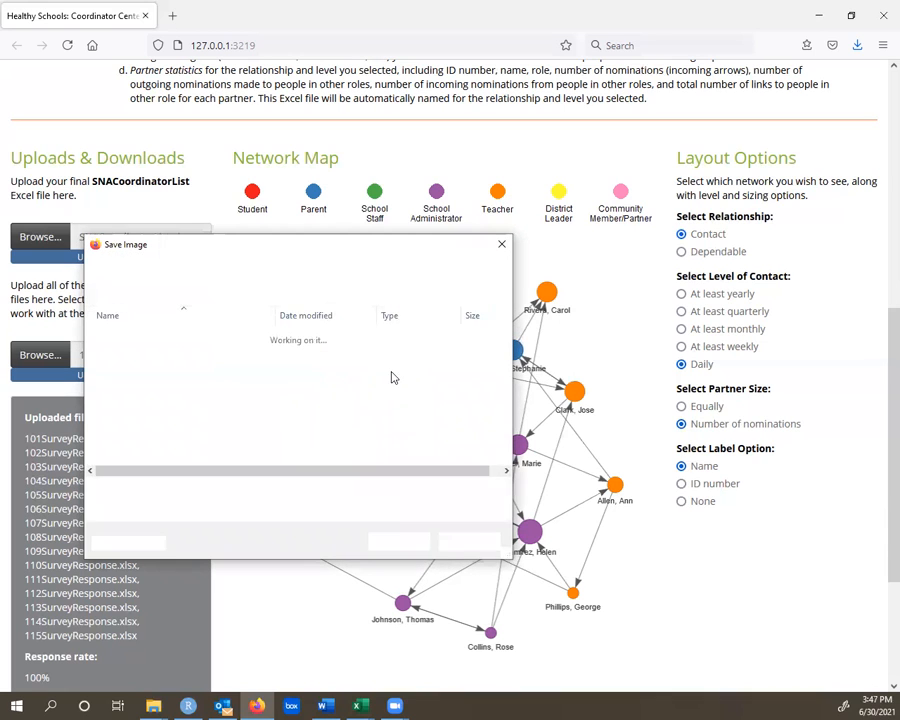
type("Le")
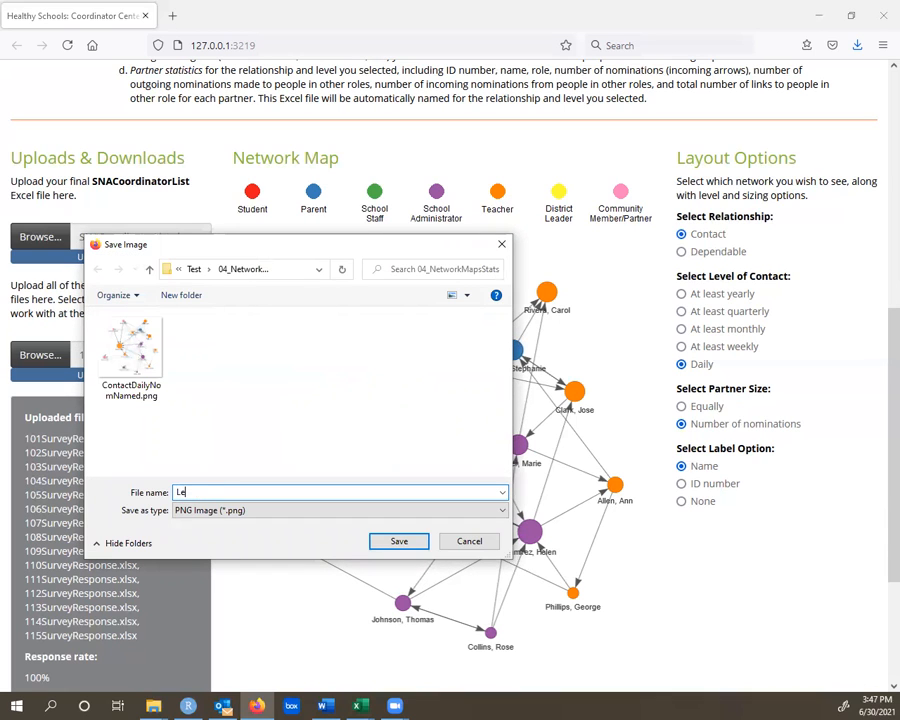
type("gend")
key("Return")
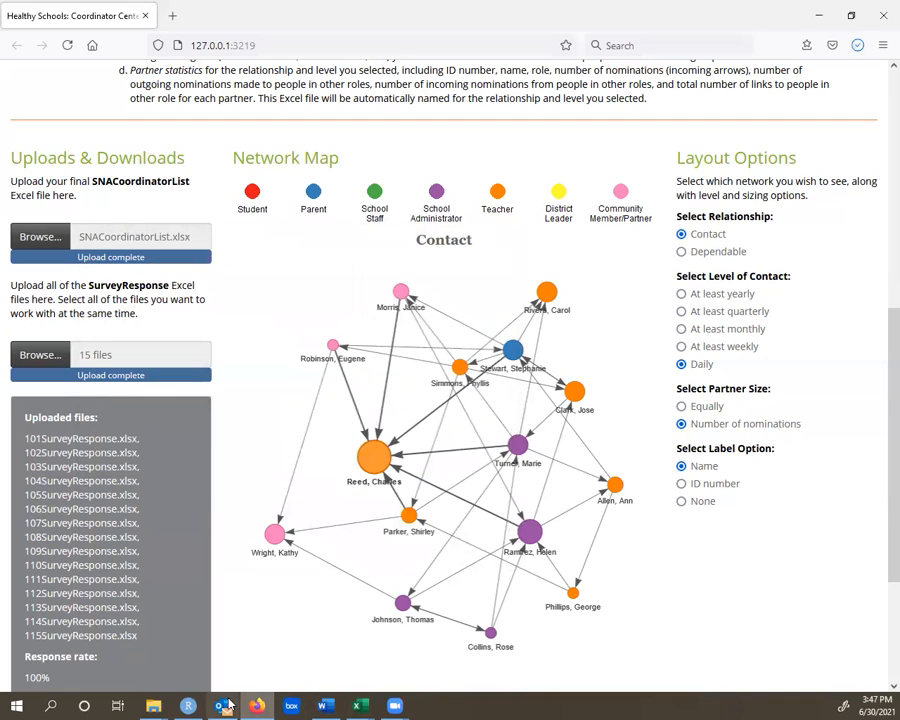
- Switch to File Explorer and open the 04_NetworkMapsStats folder inside the Test folder
mouse_move(155, 705)
left_click(316, 666)
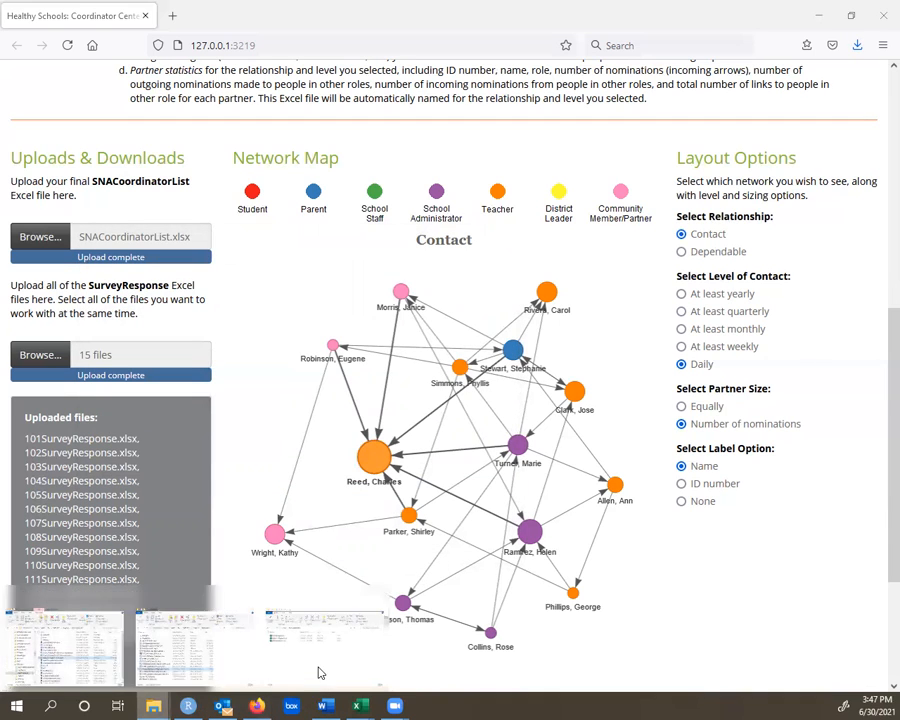
left_click(231, 296)
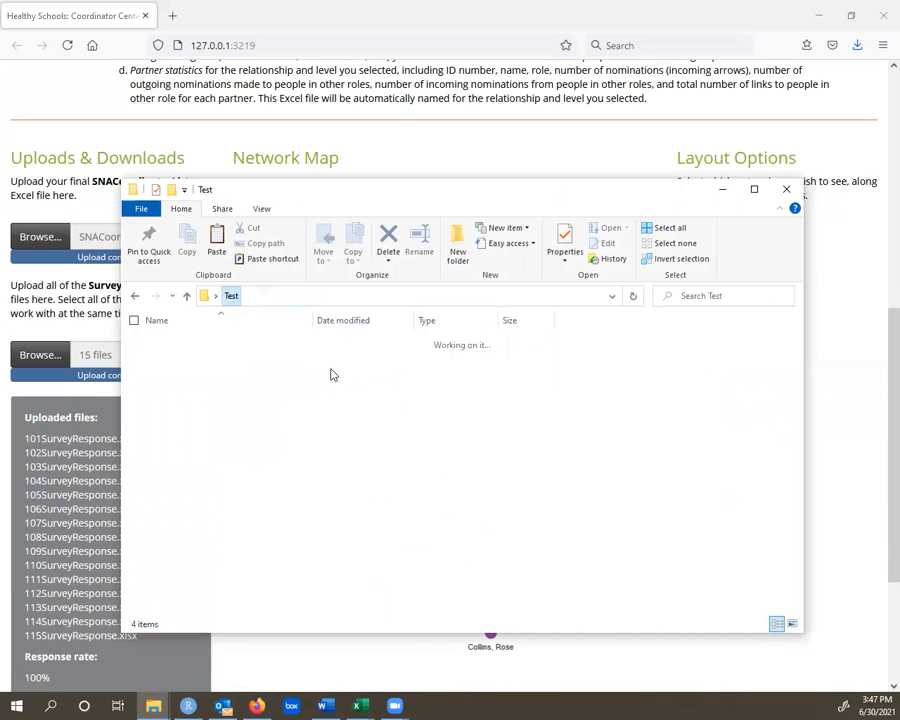
double_click(215, 384)
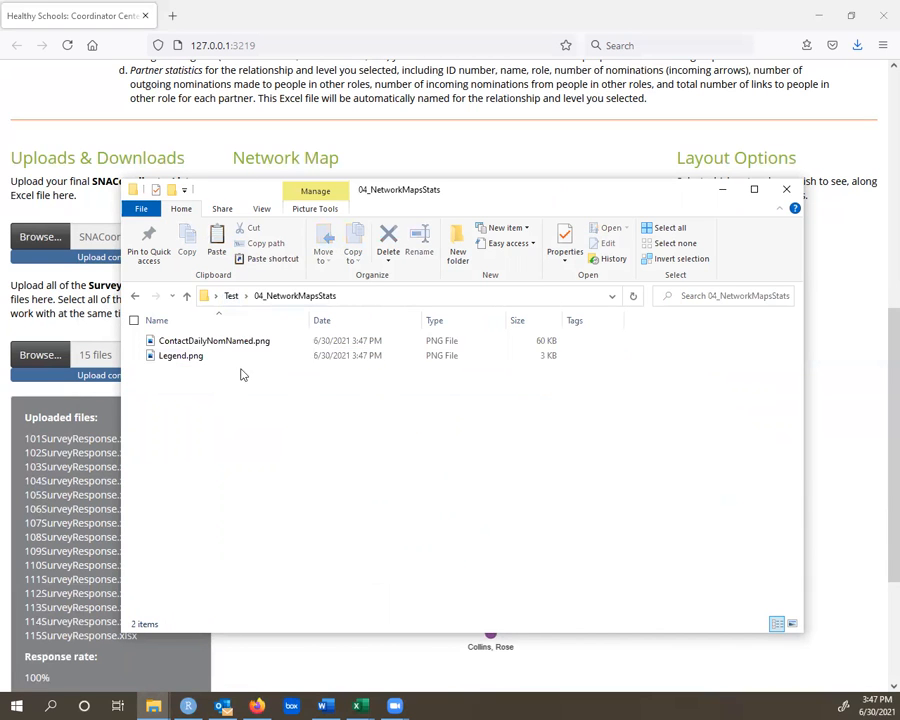
- View the saved ContactDailyNomNamed.png and Legend.png images, close the viewer and minimise the folder window
double_click(200, 342)
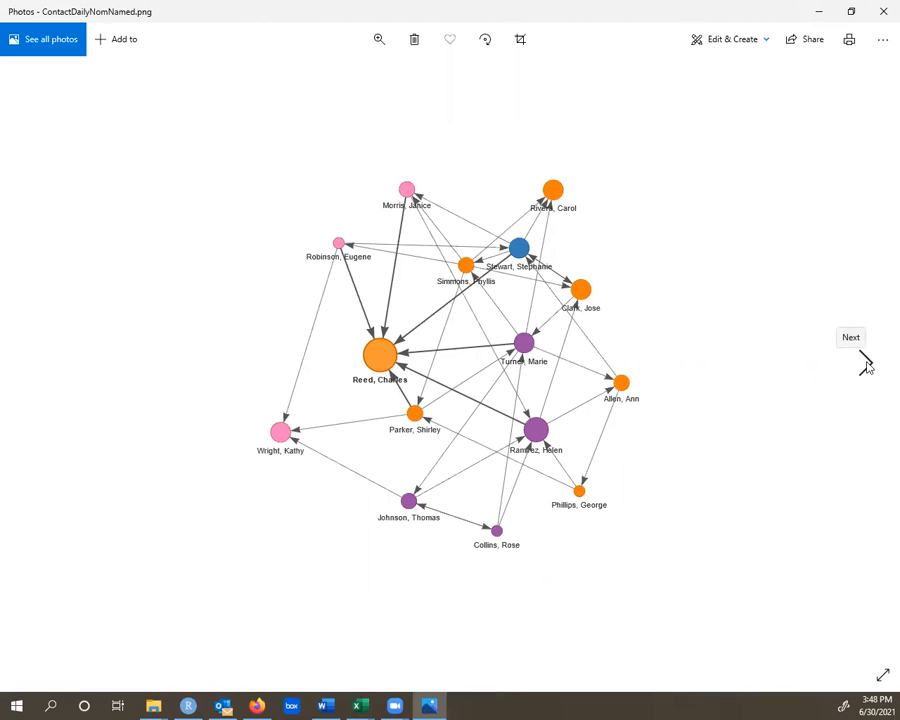
left_click(866, 364)
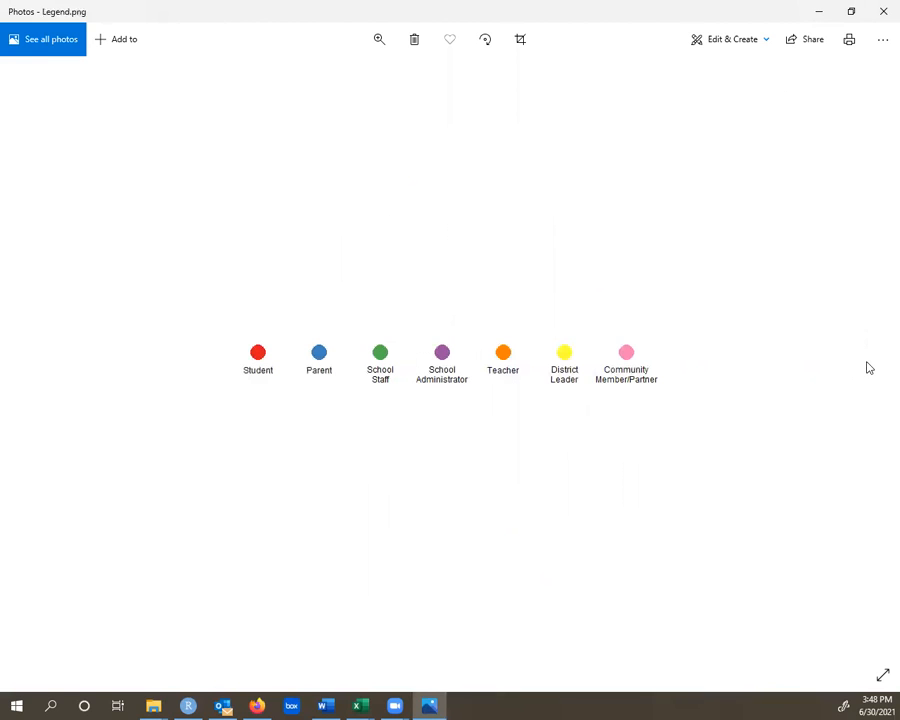
left_click(880, 14)
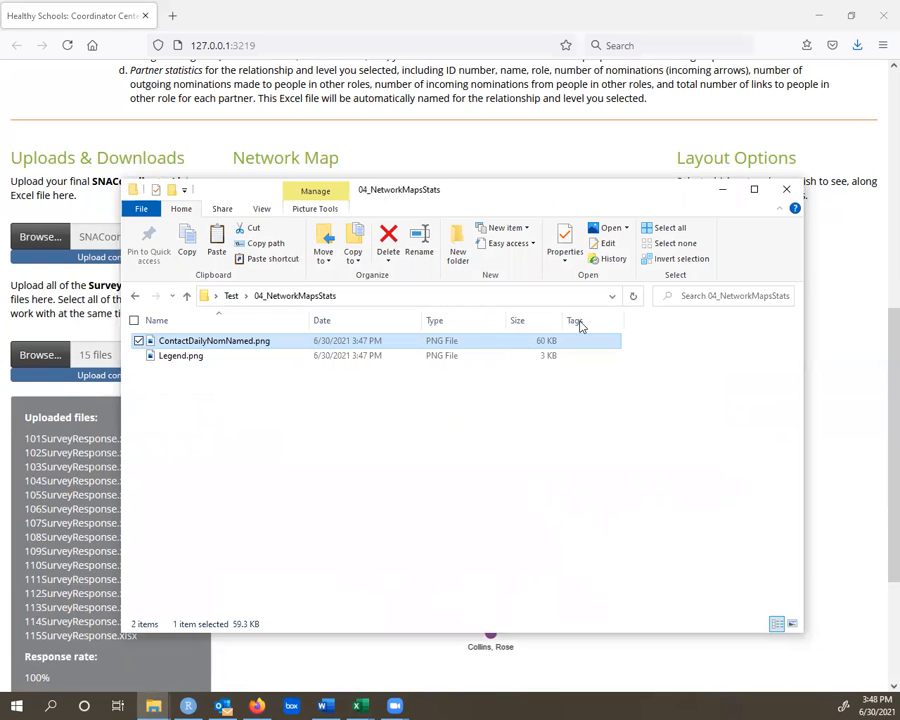
left_click(725, 191)
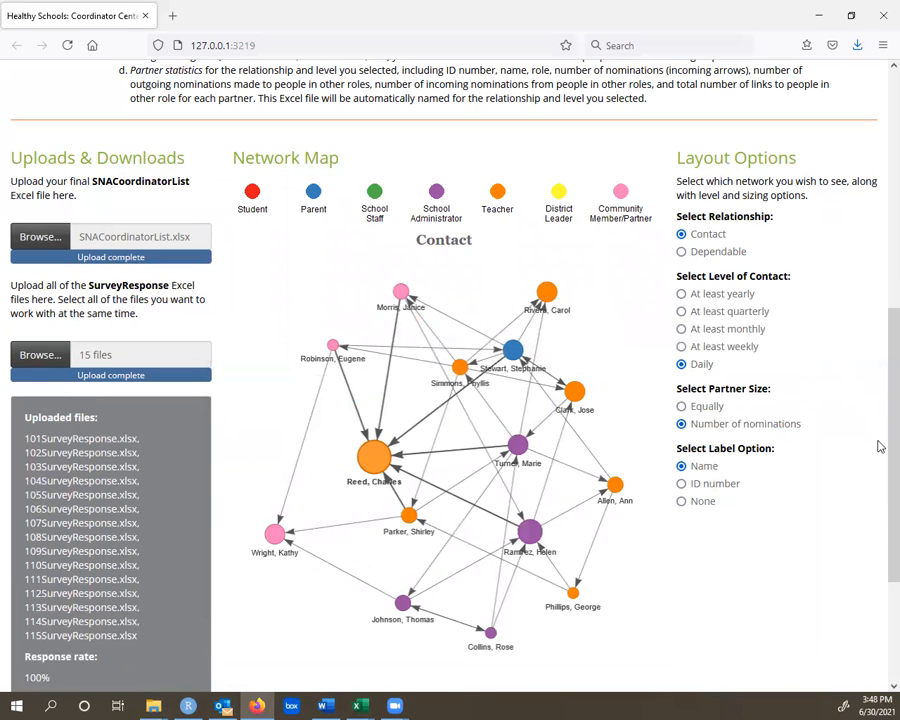
- Switch the network map to the Dependable relationship and step its level through At least a little and At least moderately to Very
left_click_drag(878, 442, 877, 558)
left_click(748, 591)
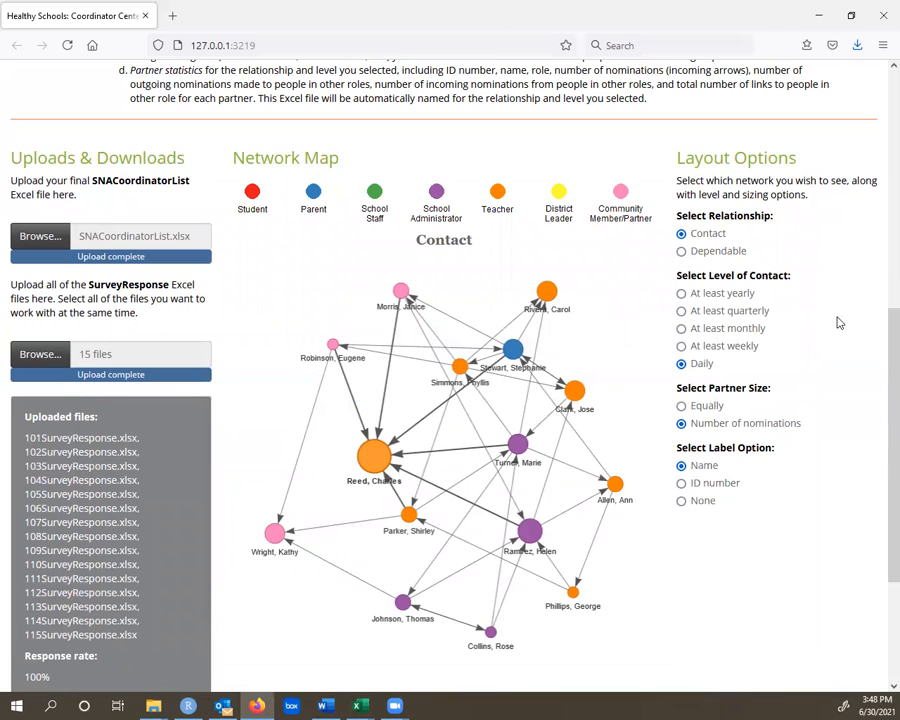
left_click(721, 255)
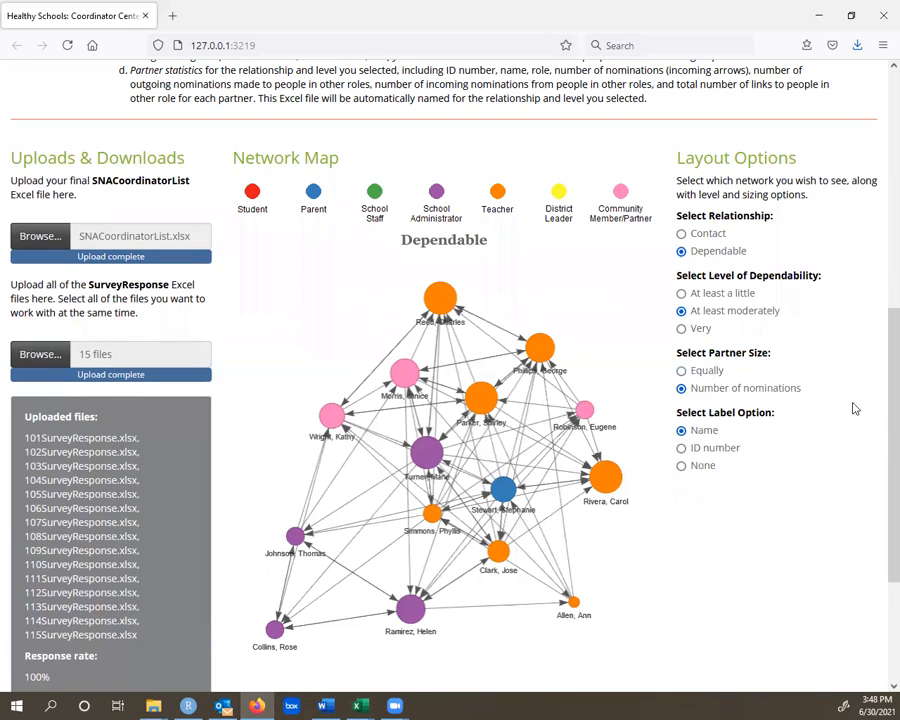
left_click(727, 294)
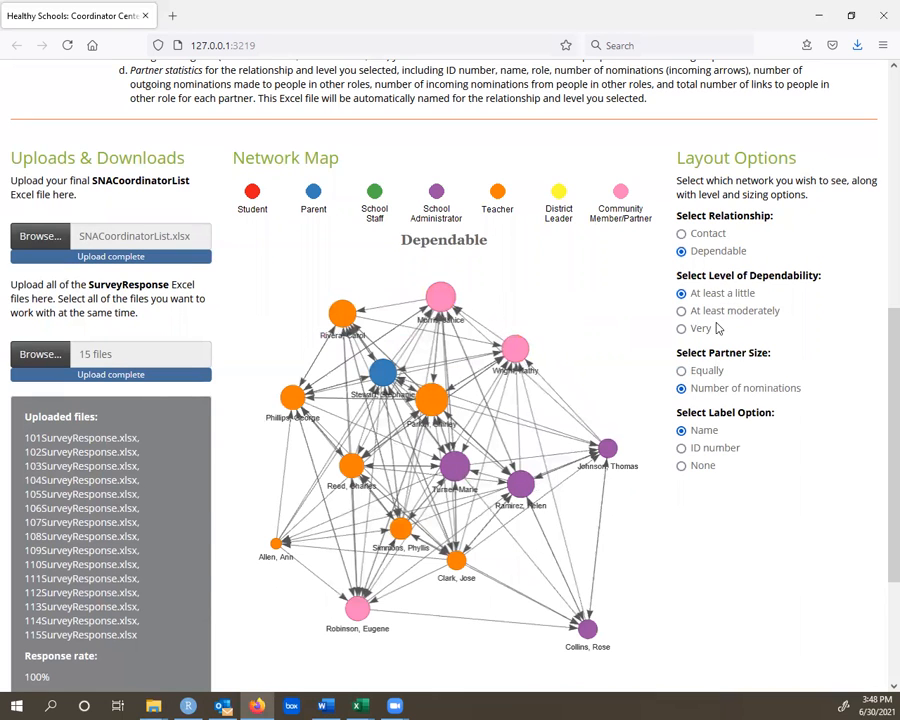
left_click(705, 311)
left_click(701, 327)
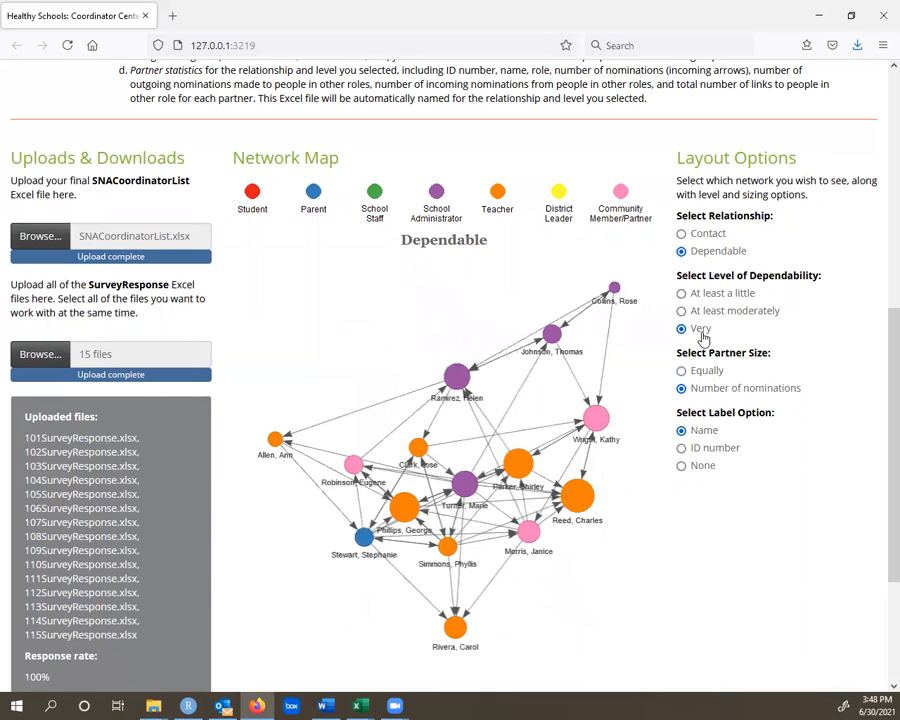
- Size the dependable map's partners by number of nominations, try ID number labels, and set the label option to None
left_click(713, 391)
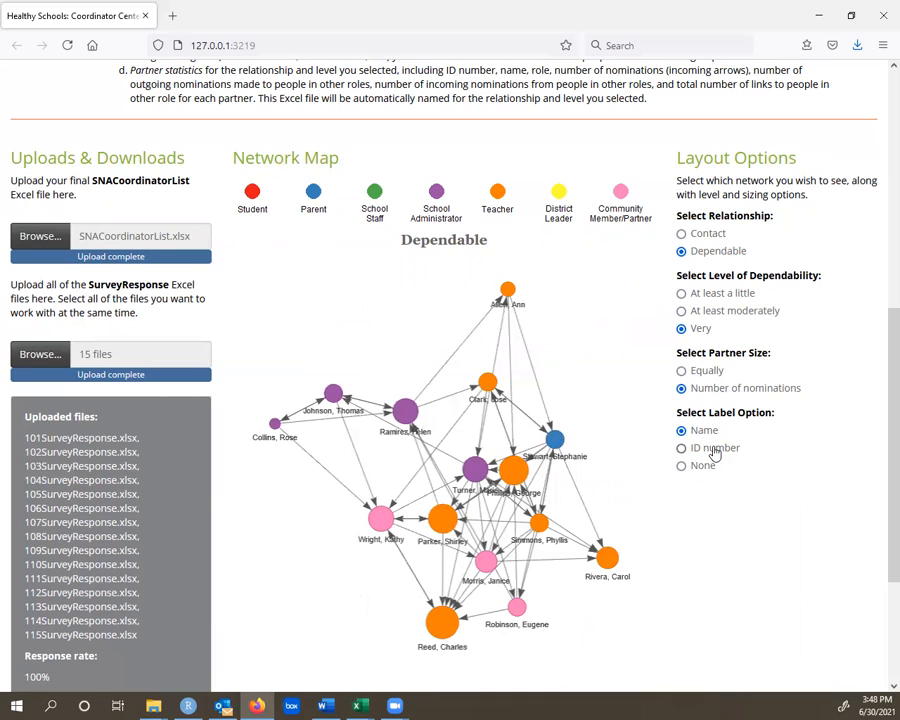
left_click(712, 451)
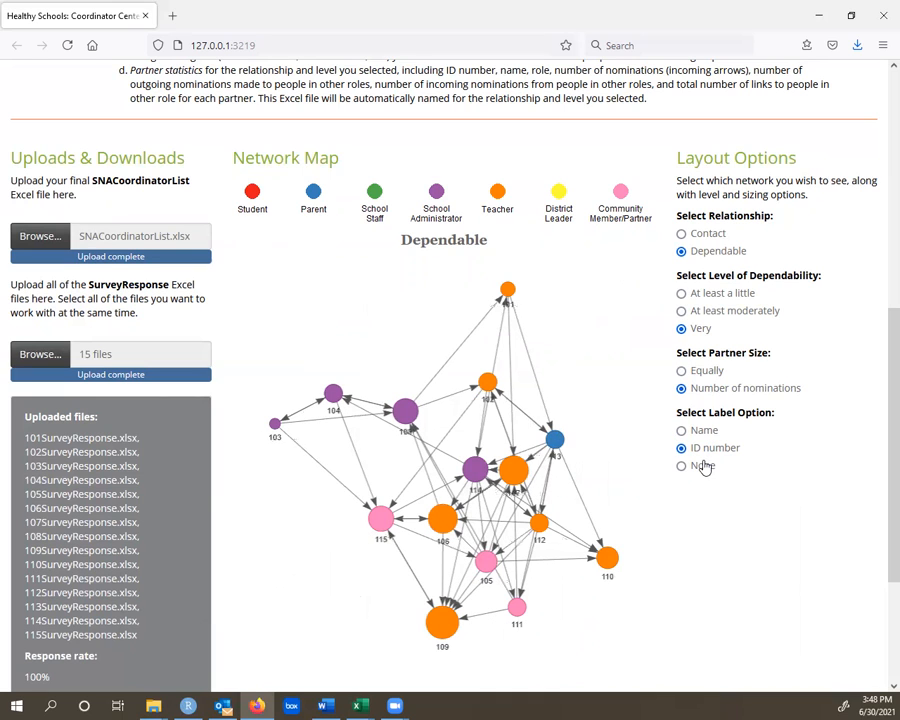
left_click(704, 468)
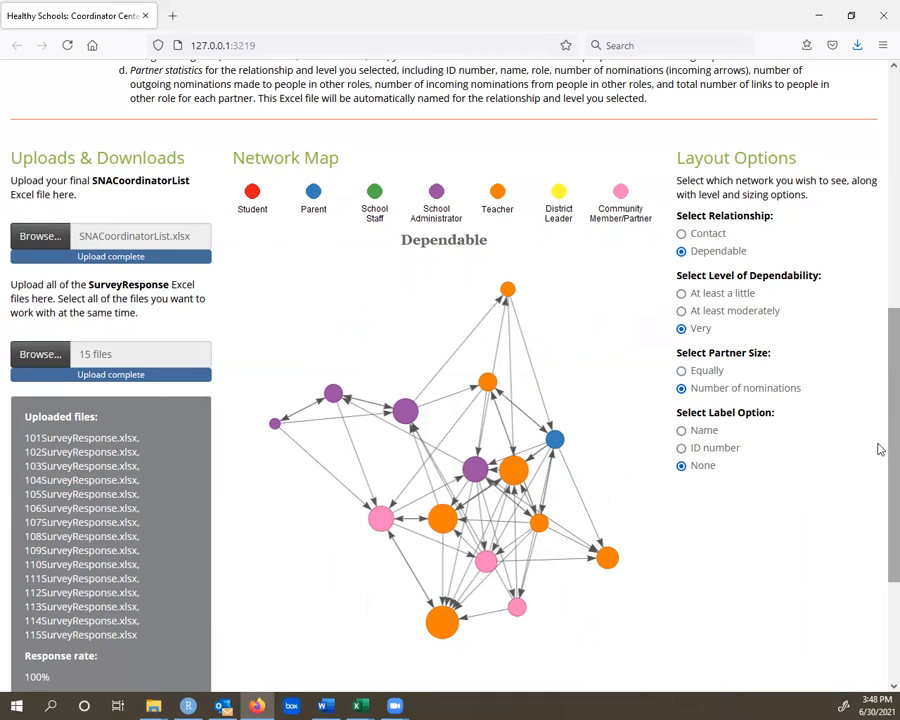
scroll(878, 445, "down", 3)
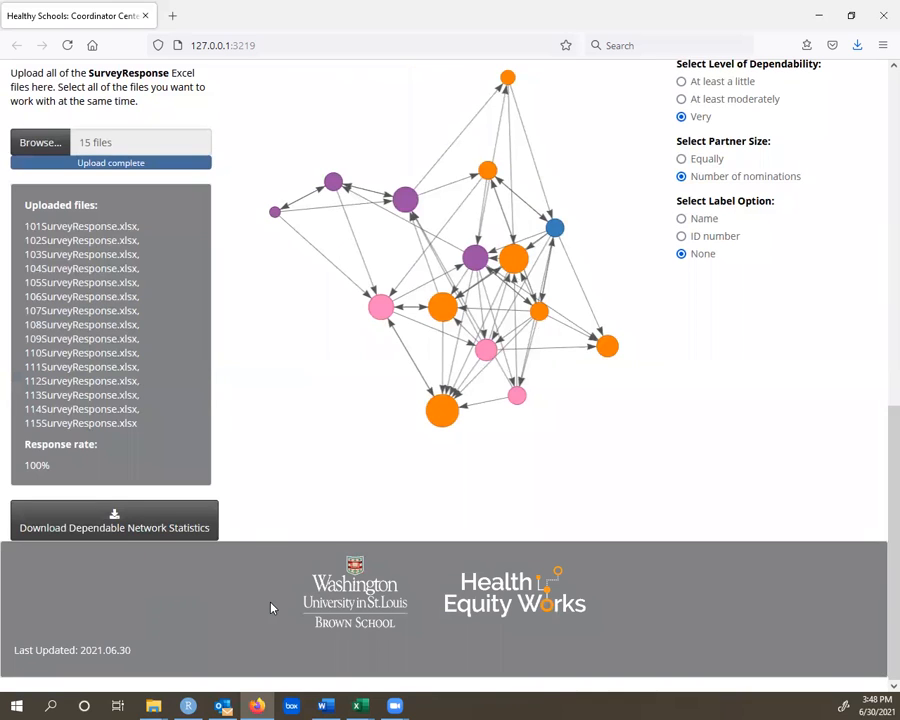
- Download the Very dependable network statistics and save them as DependableVeryNetworkStatistics.xlsx in the 04_NetworkMapsStats folder
left_click(134, 530)
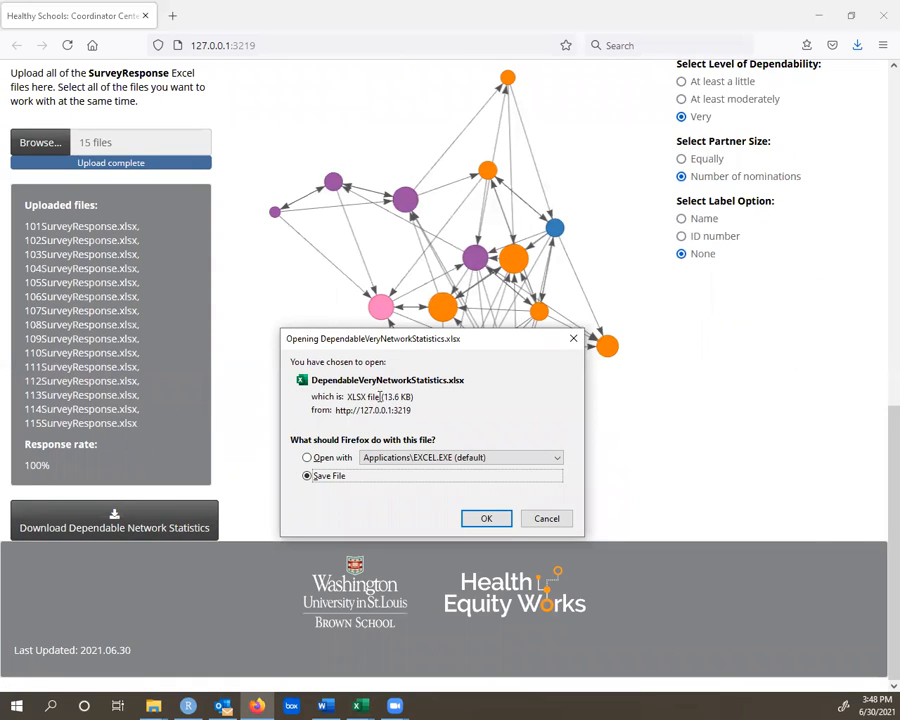
left_click(487, 519)
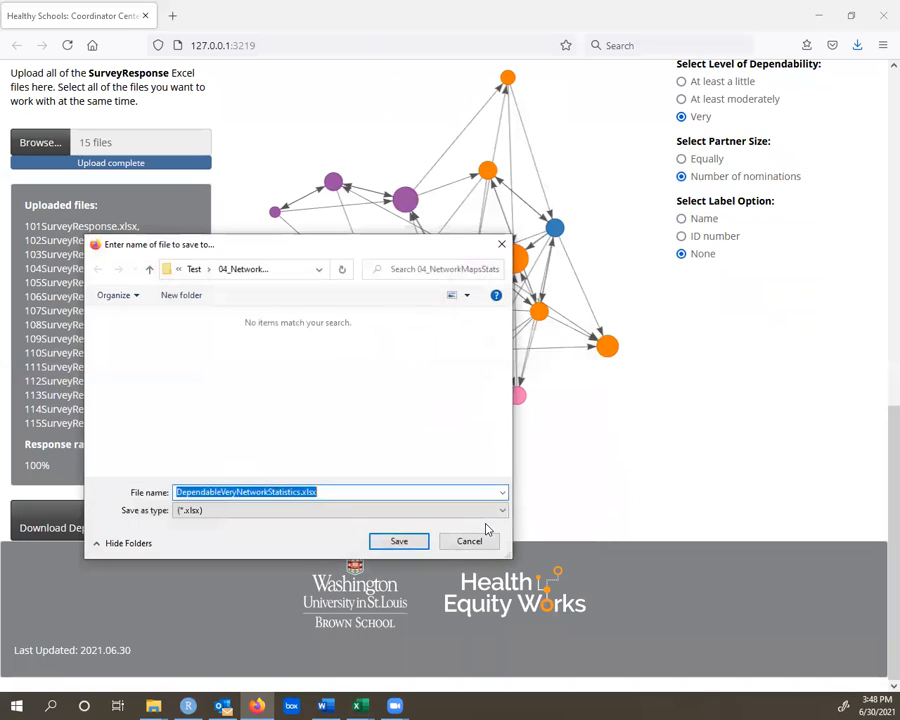
left_click(398, 541)
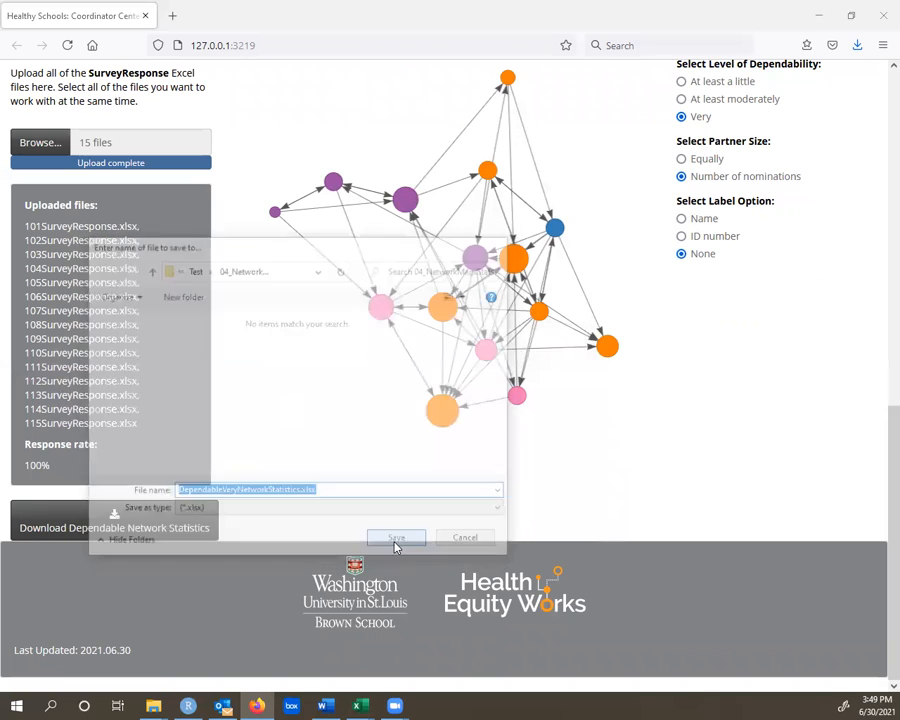
- Set the level of dependability to At least moderately and save its statistics as DependableAtLeastModeratelyNetworkStatistics.xlsx in the 04_NetworkMapsStats folder
scroll(878, 470, "up", 4)
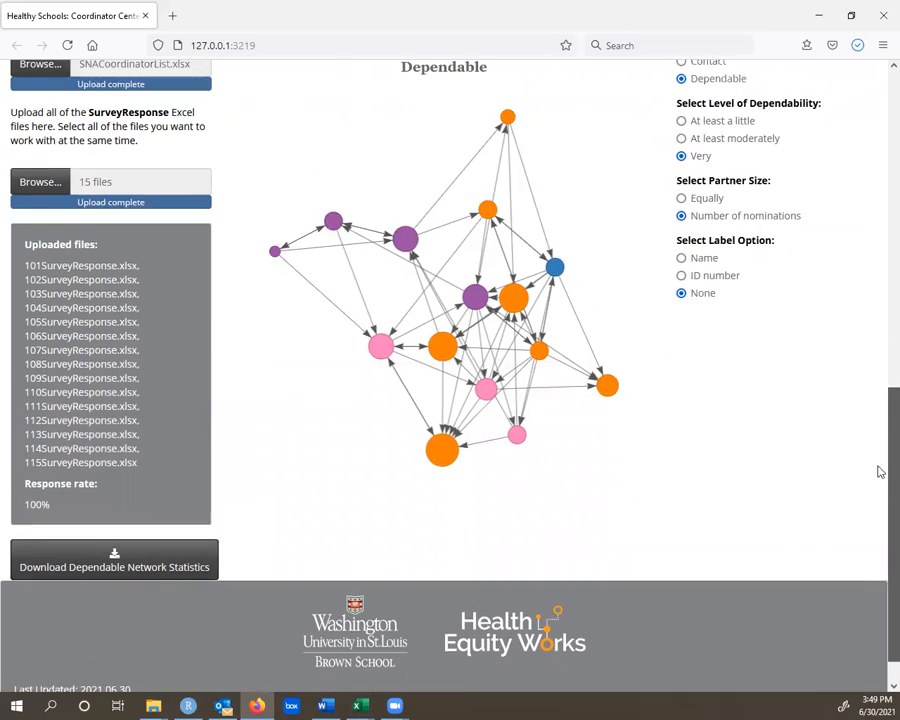
scroll(878, 490, "down", 2)
left_click(762, 308)
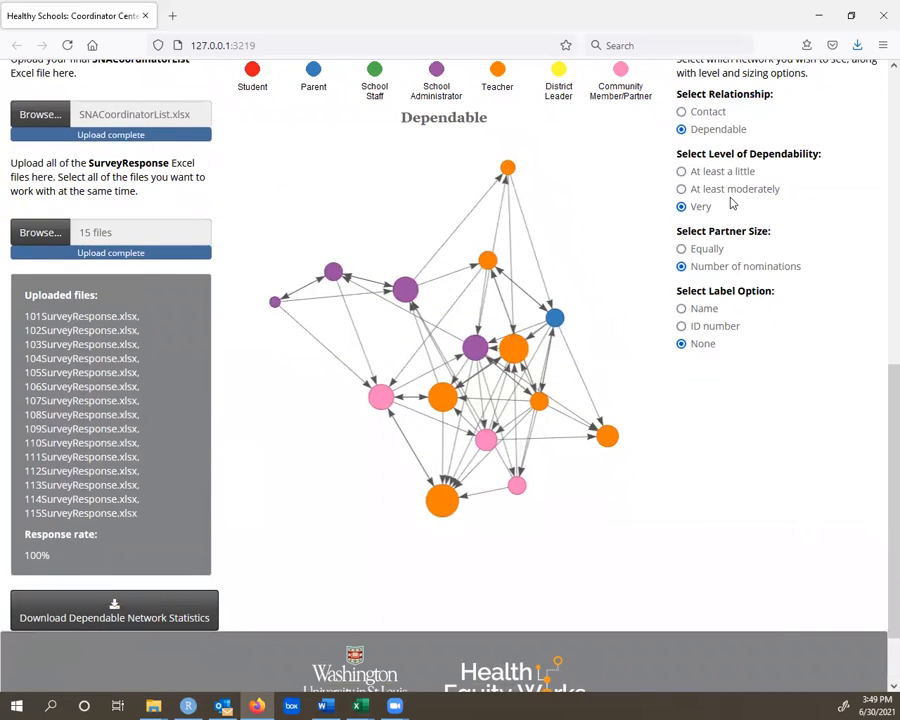
left_click(732, 196)
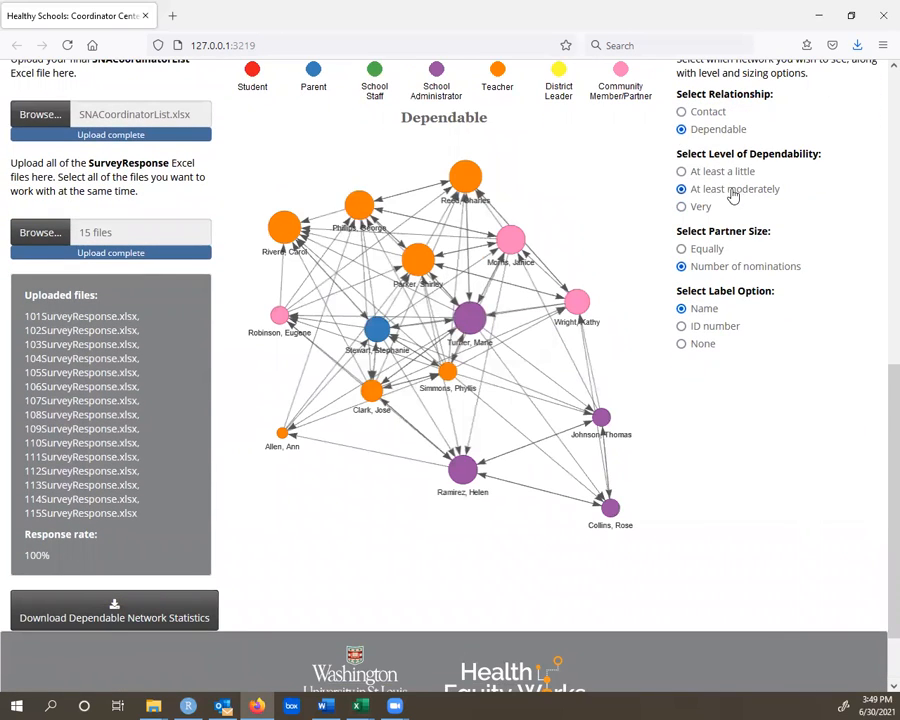
left_click(113, 598)
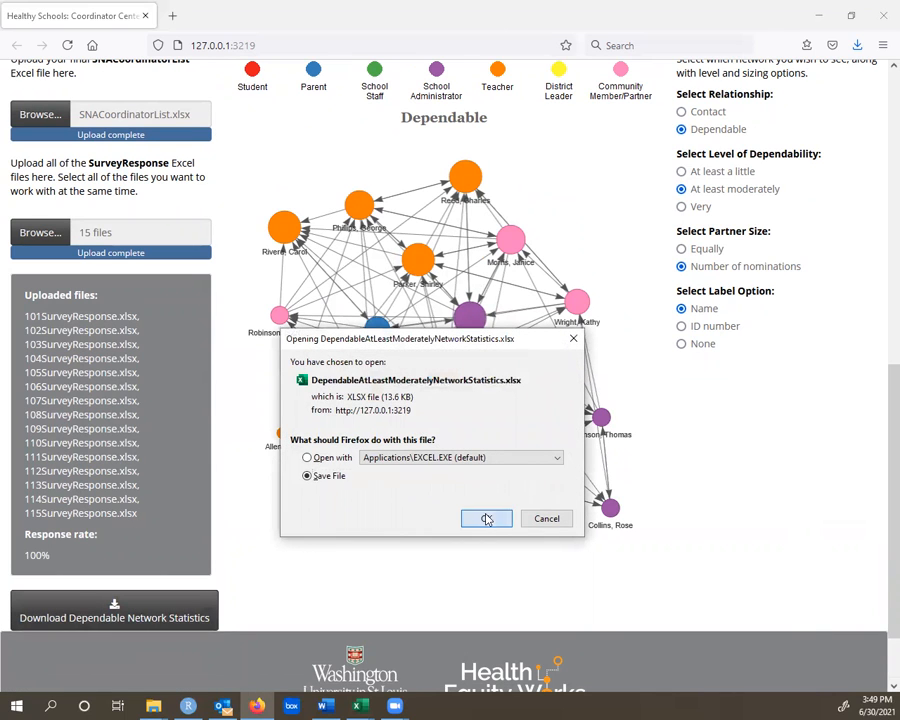
left_click(486, 519)
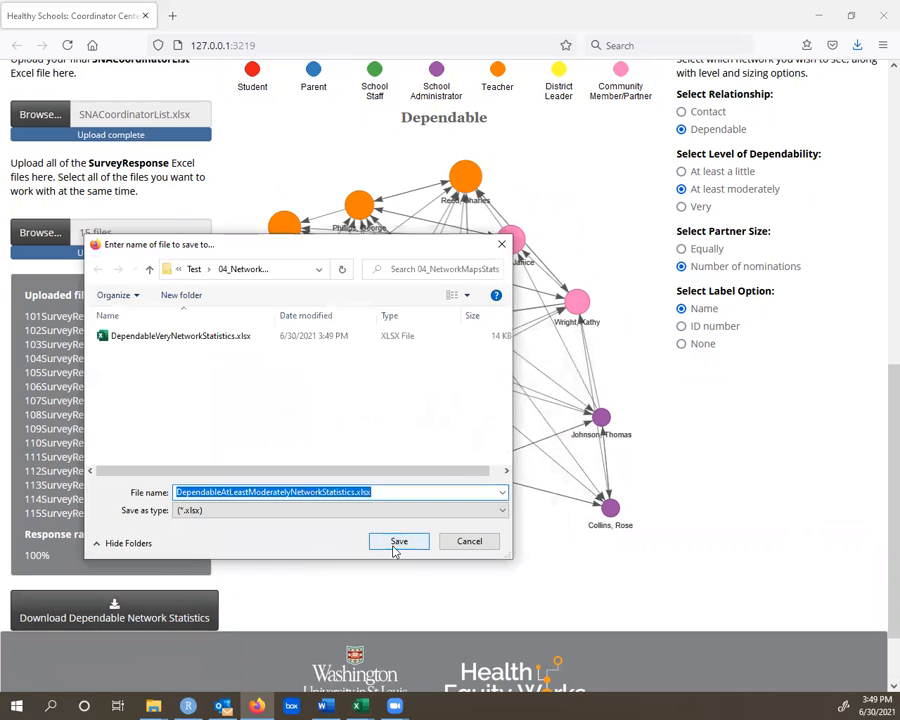
left_click(395, 546)
- Check the downloaded statistics files in the 04_NetworkMapsStats folder window, and minimise the window
mouse_move(155, 706)
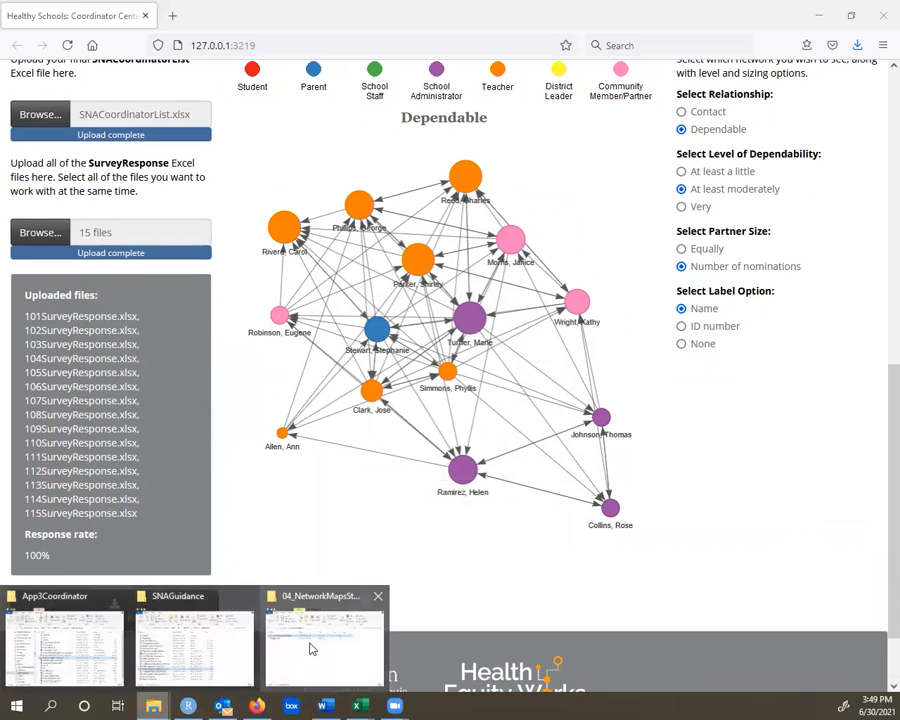
left_click(310, 649)
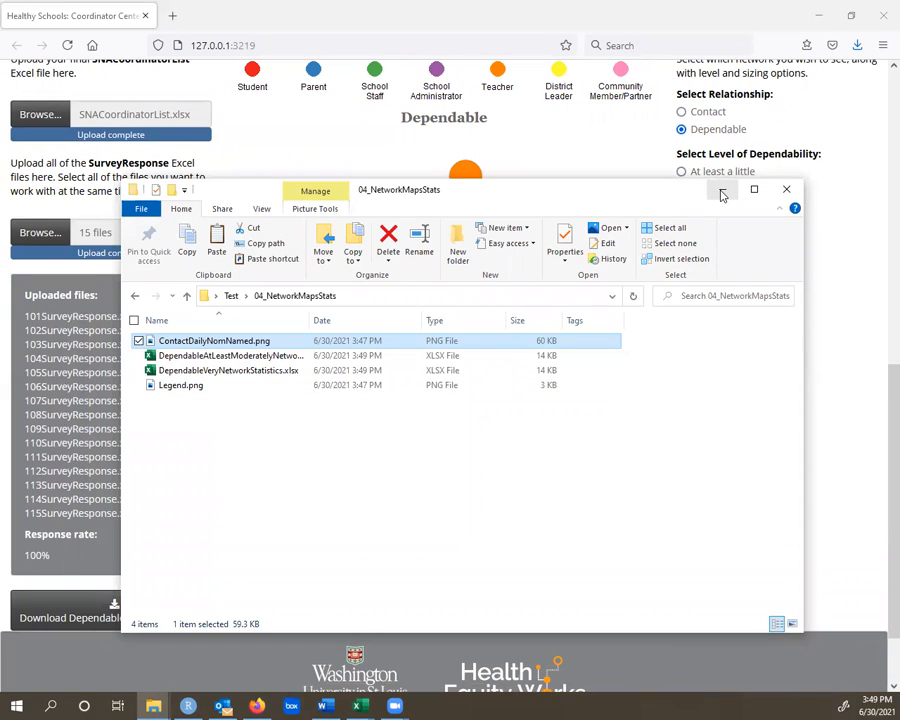
left_click(722, 192)
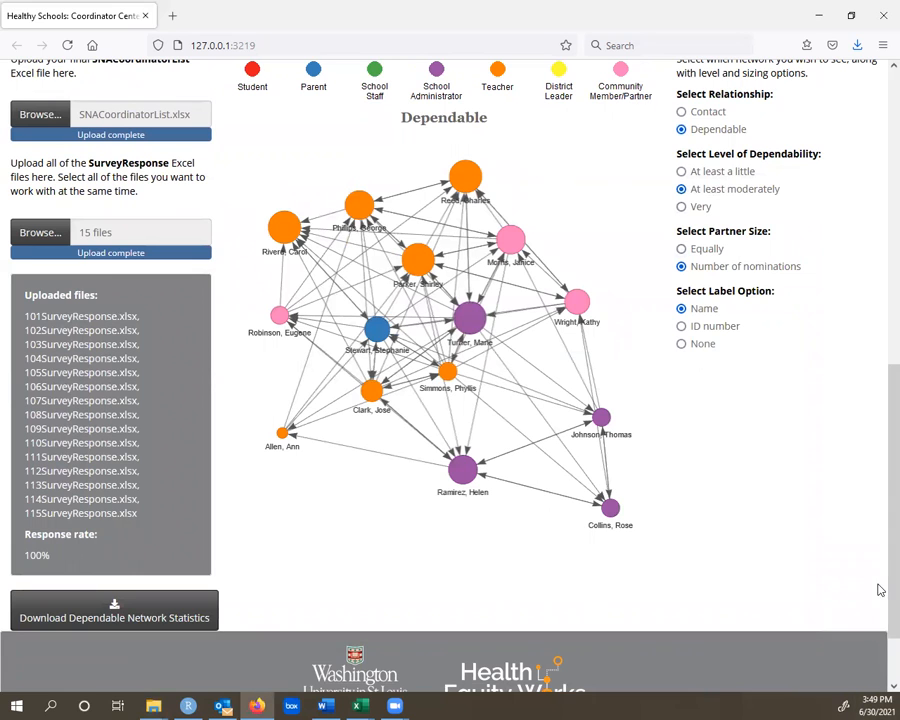
- Look over the dependable network map page and switch from the browser to Word
scroll(876, 520, "up", 5)
scroll(875, 555, "down", 4)
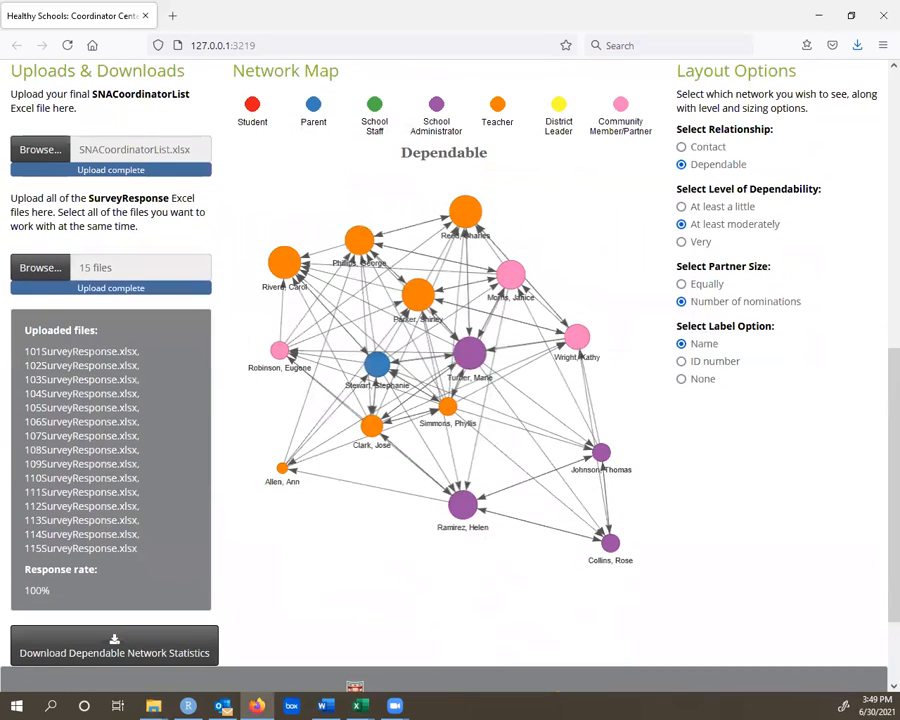
key("alt+Tab")
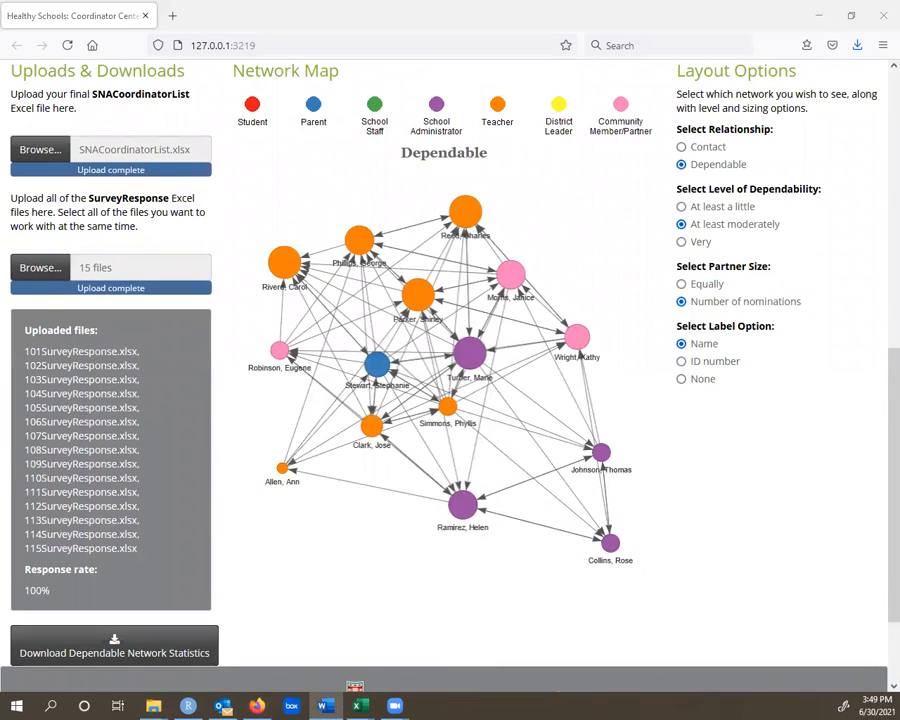